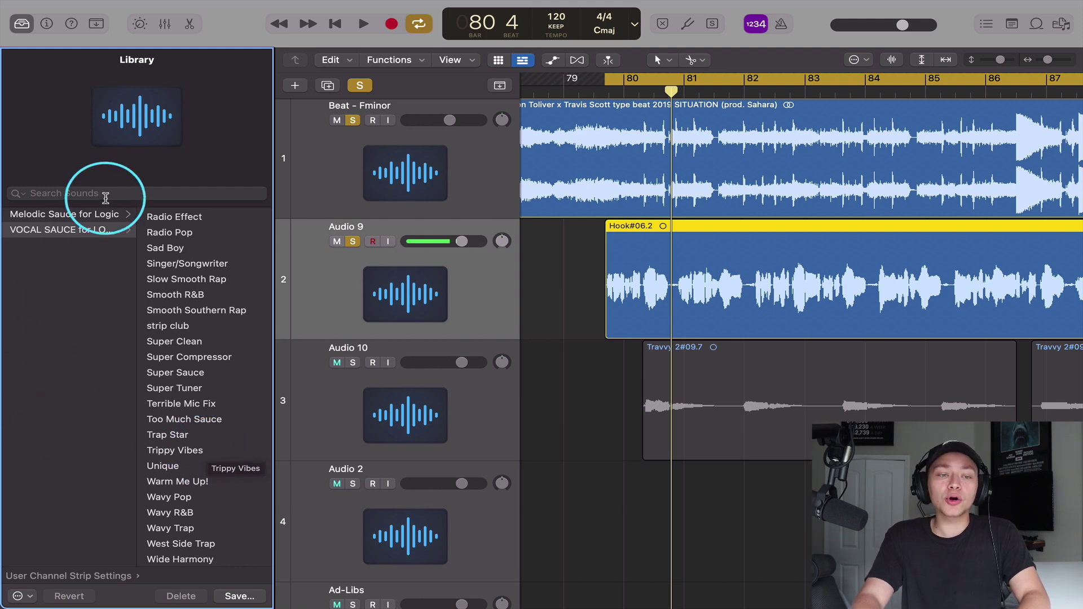
Step: Load the AQUAMAN preset from Melodic Sauce for Logic on the Audio 9 track and show its full channel strip in the inspector
click(101, 215)
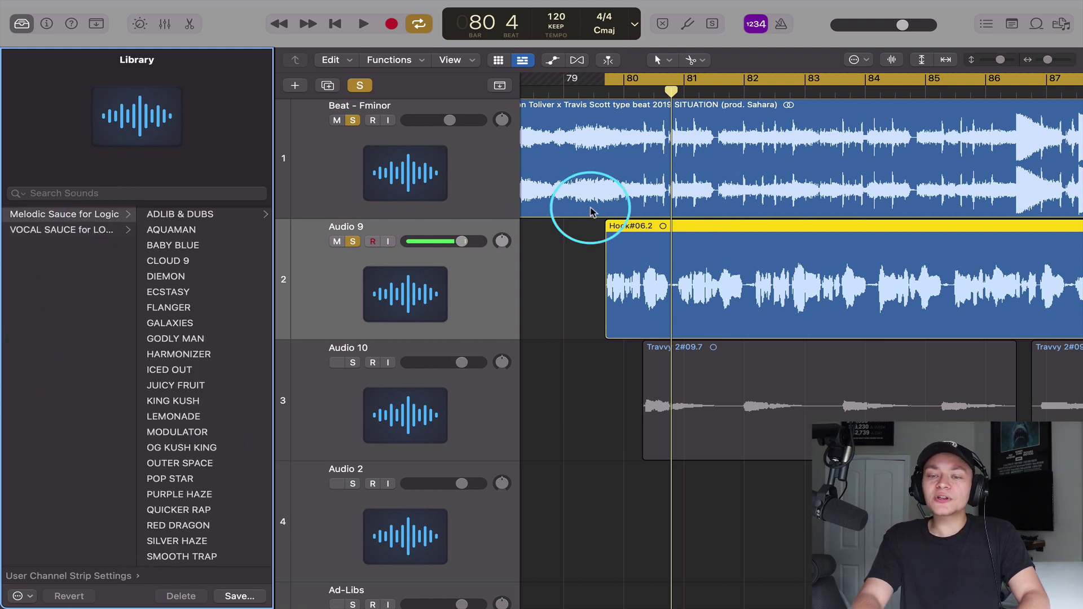
key(super+Left)
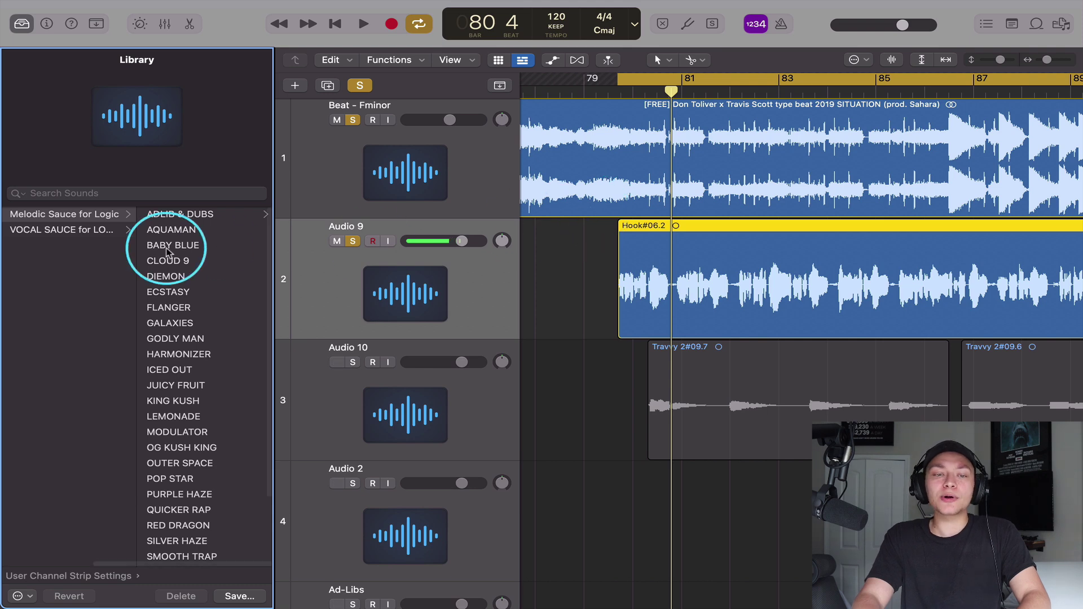
click(169, 230)
click(47, 24)
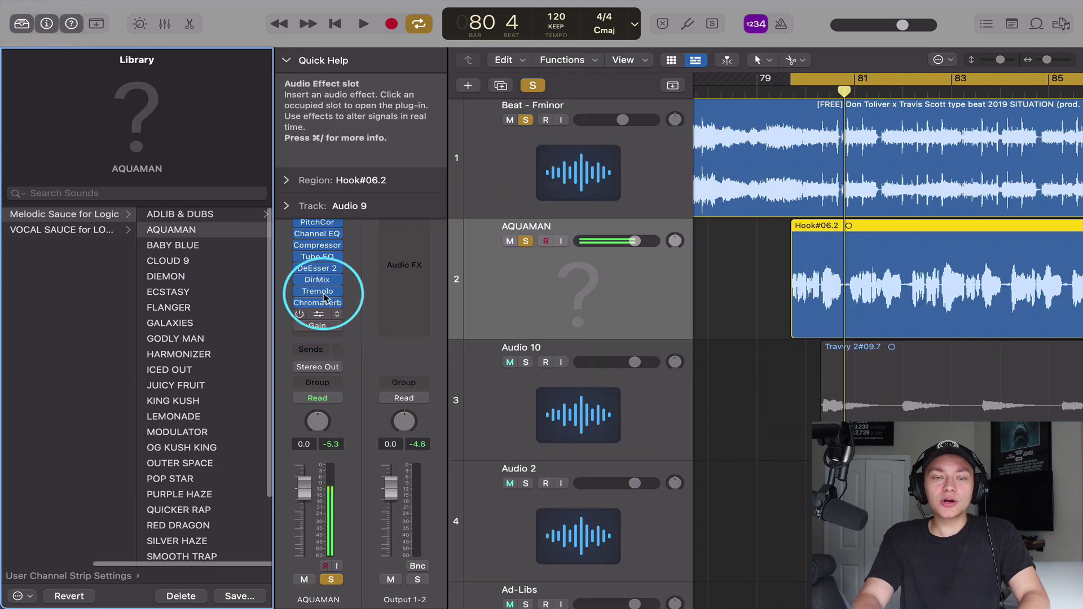
click(293, 66)
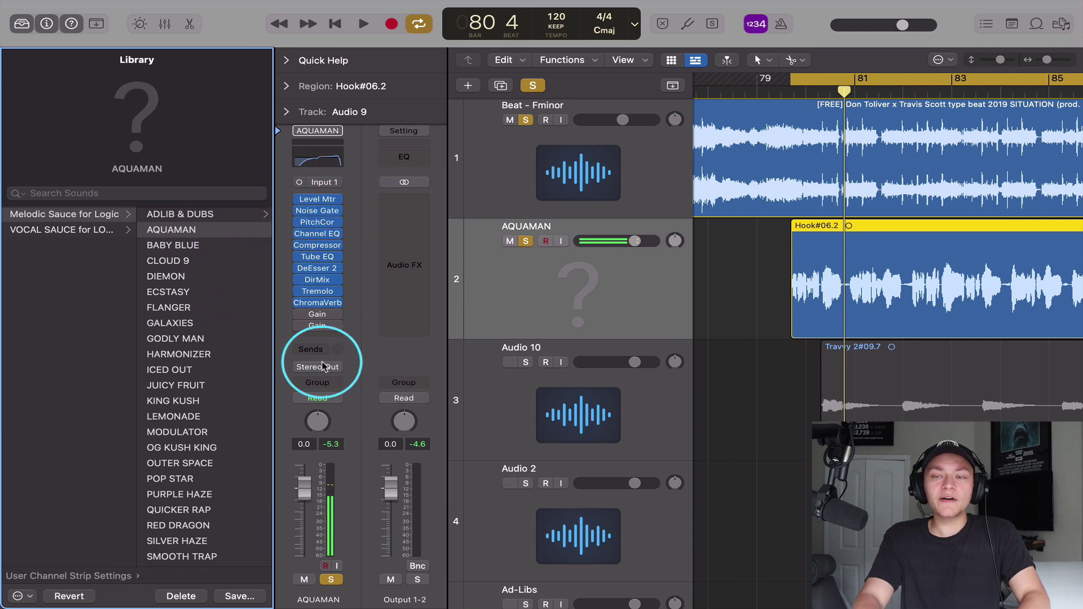
Step: Audition the presets BABY BLUE, CLOUD 9, DIEMON, ECSTASY, FLANGER, GALAXIES and GODLY MAN on the vocal track during playback
double_click(787, 91)
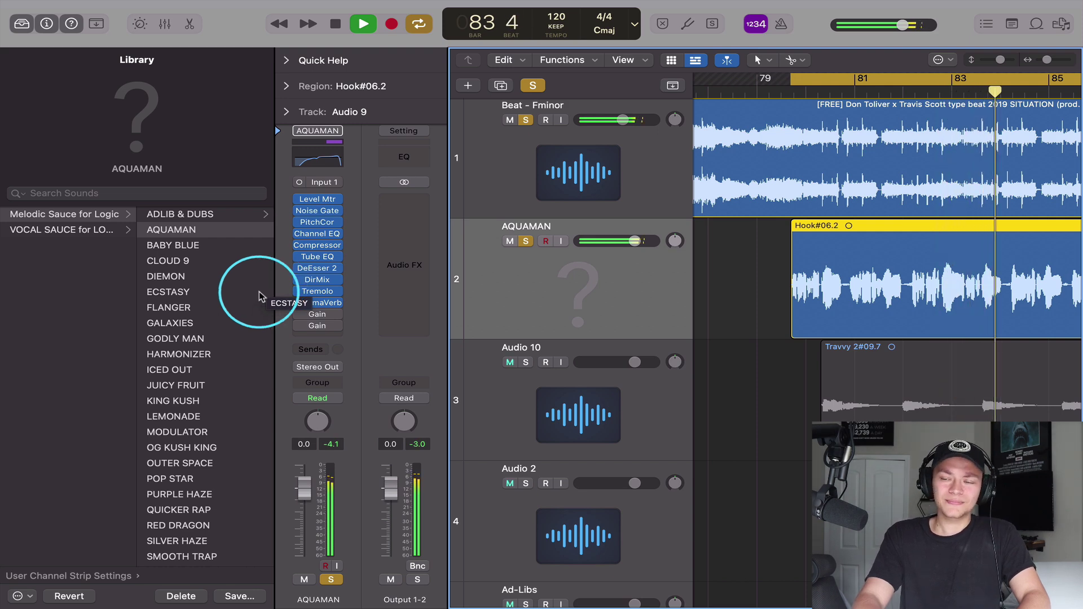
click(208, 243)
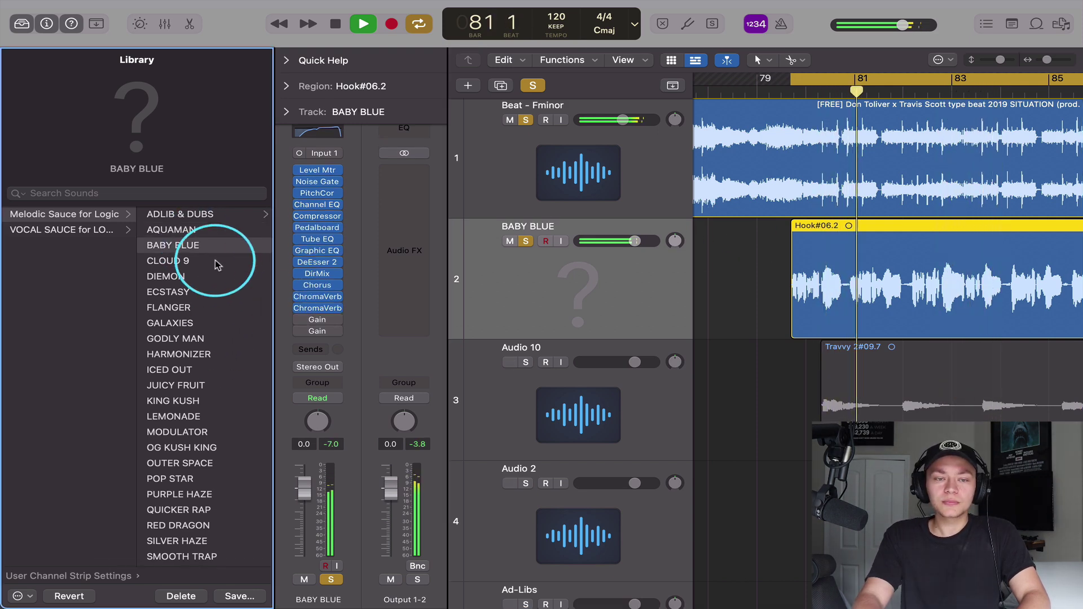
click(208, 262)
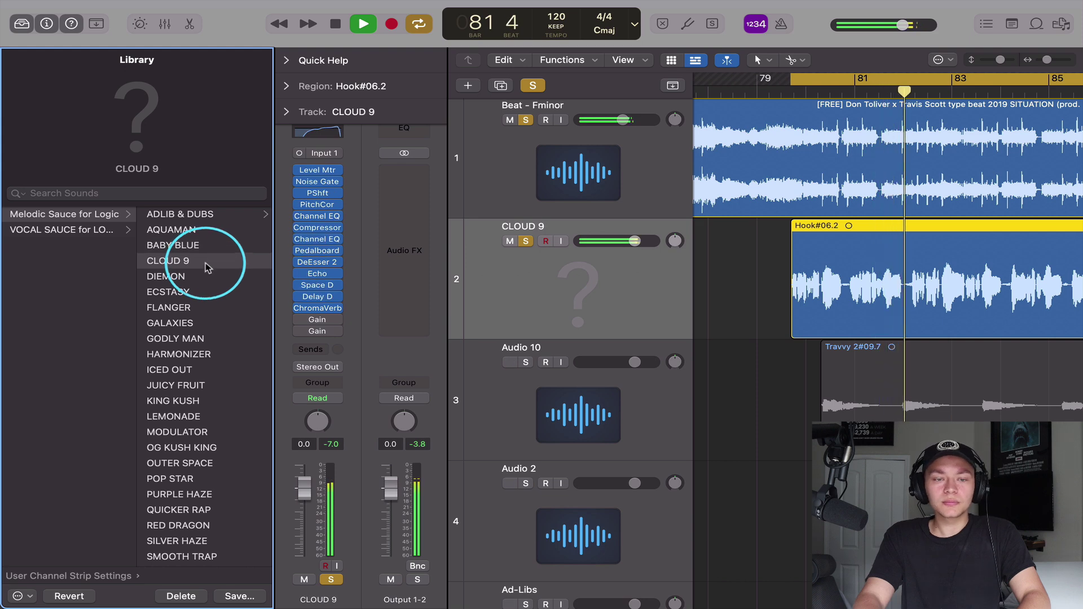
click(210, 276)
click(203, 292)
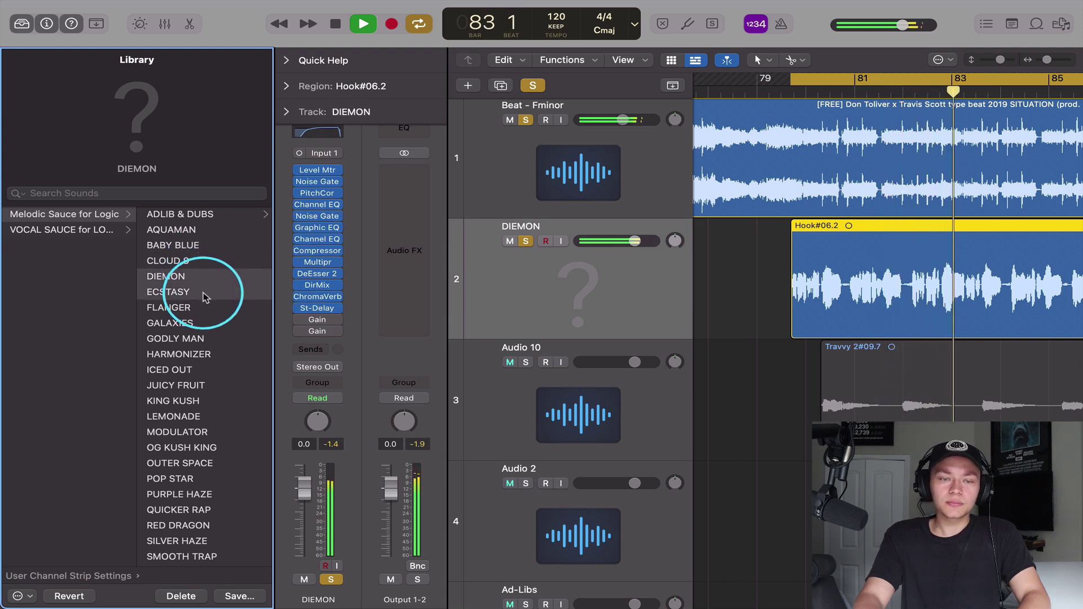
click(193, 307)
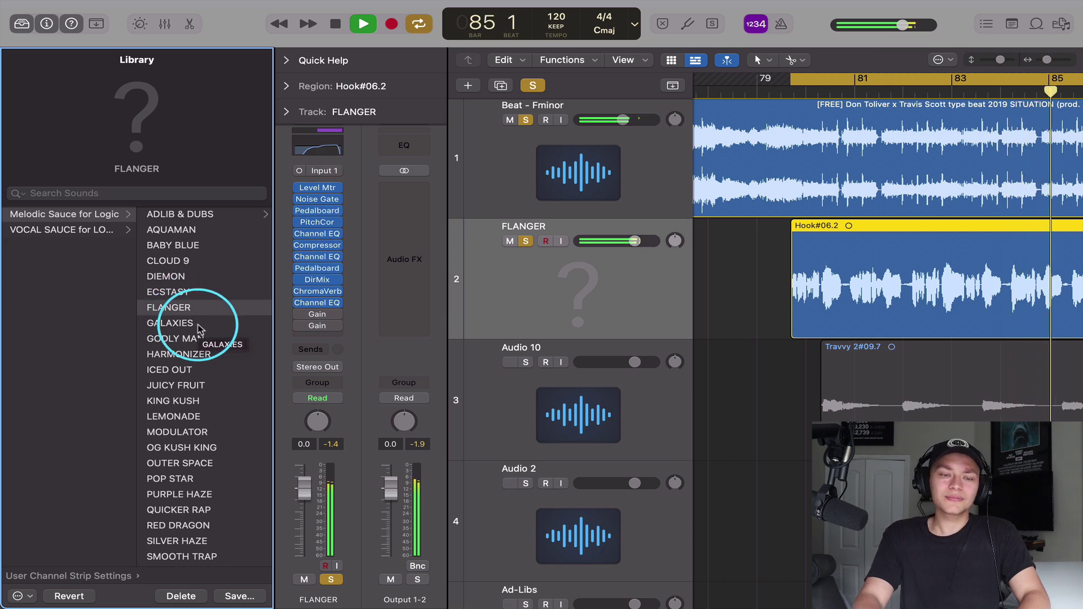
click(198, 326)
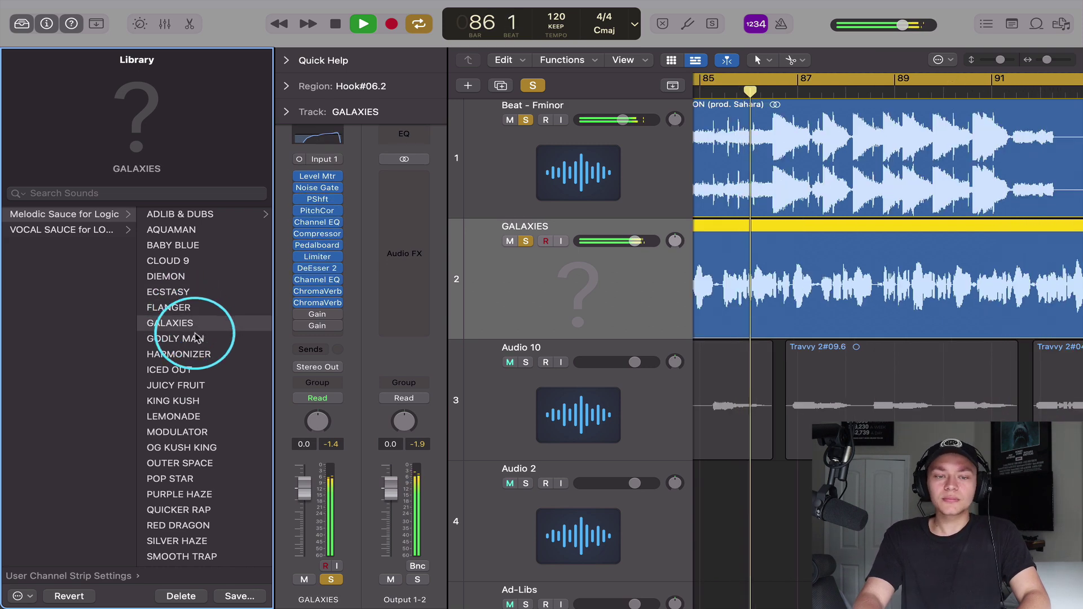
click(199, 338)
key(space)
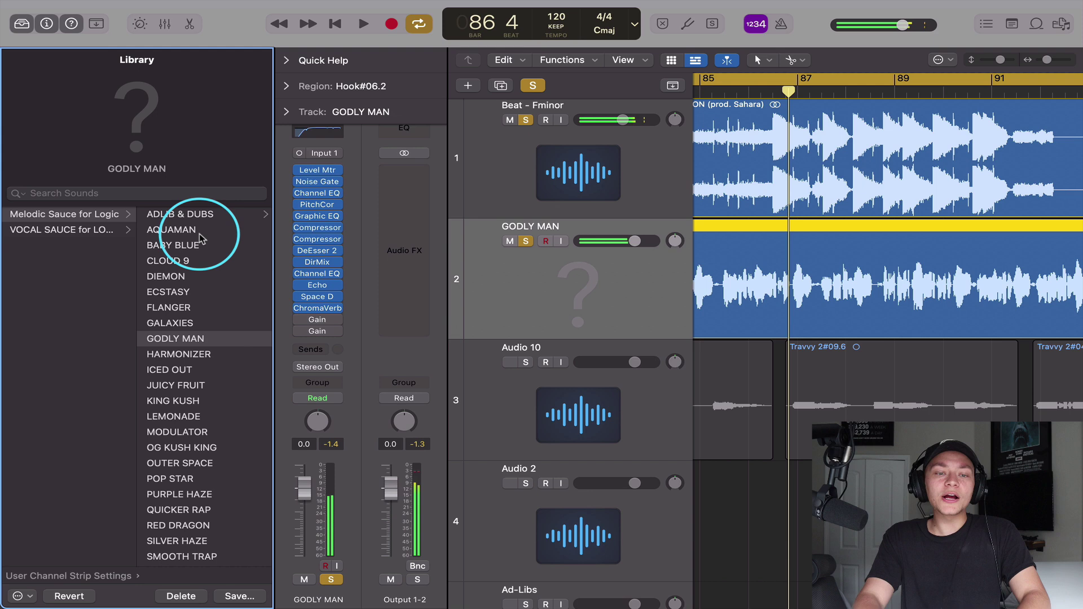
Step: Switch the vocal track back to the AQUAMAN preset
click(197, 231)
scroll(791, 210, down, 5)
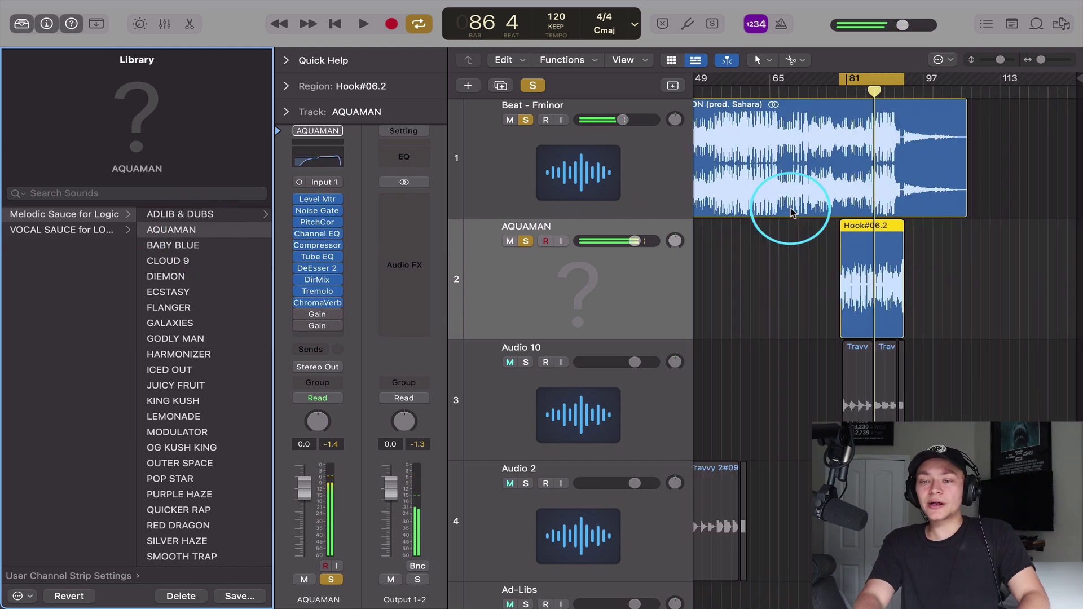
scroll(791, 211, up, 3)
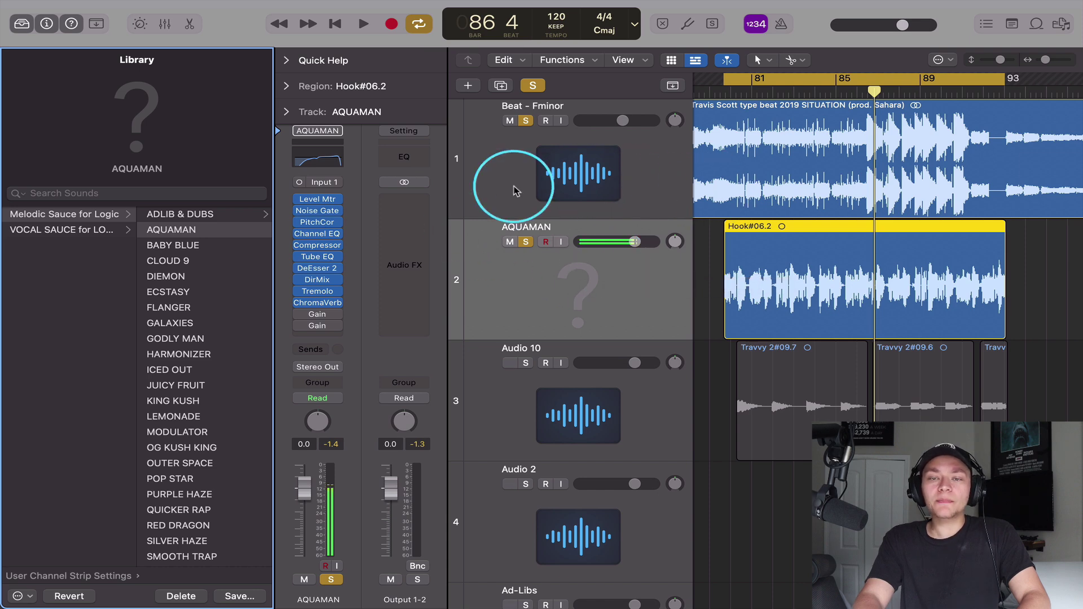
Step: Set the Pitch Correction plug-in on the AQUAMAN track to the natural min scale with root F
click(323, 226)
drag(634, 193, 526, 174)
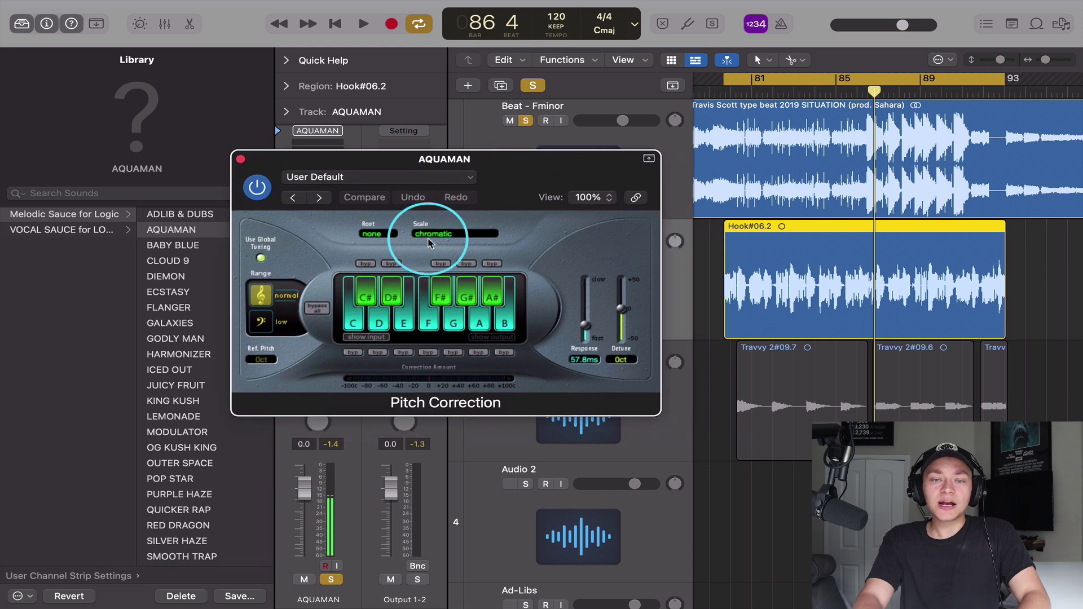
click(428, 242)
click(434, 296)
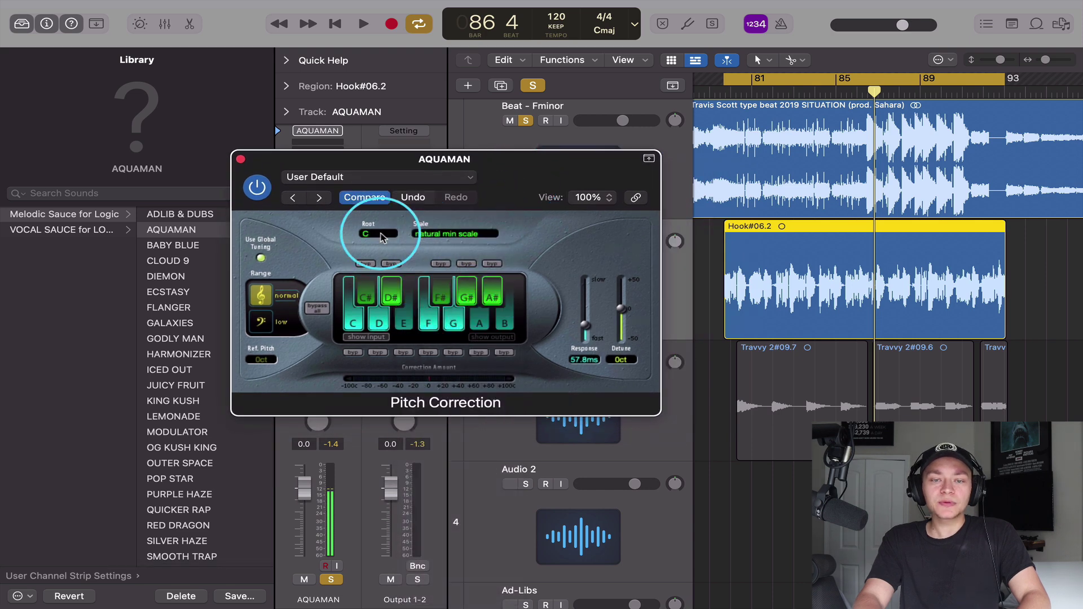
click(381, 237)
click(376, 284)
Step: Play the hook from its start to hear the tuned vocal, and close the Pitch Correction plug-in
click(723, 93)
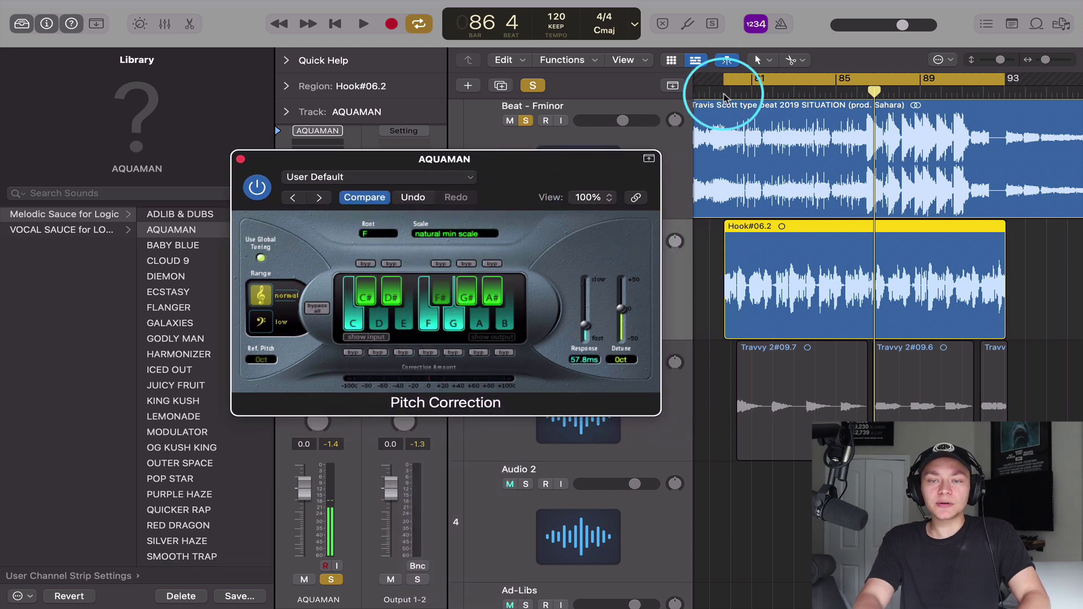
key(space)
drag(557, 177, 651, 184)
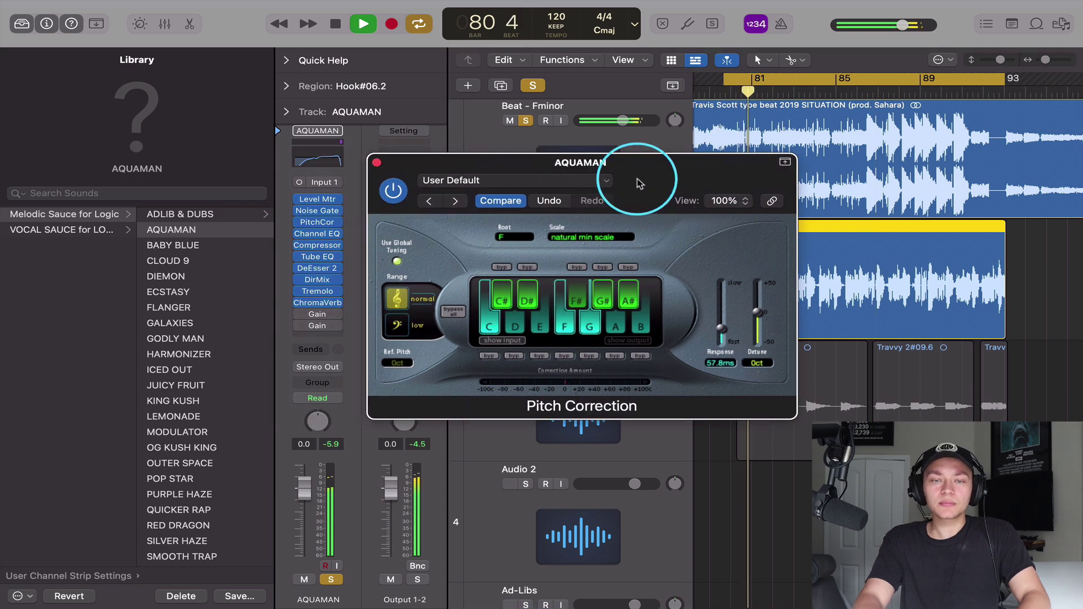
click(376, 162)
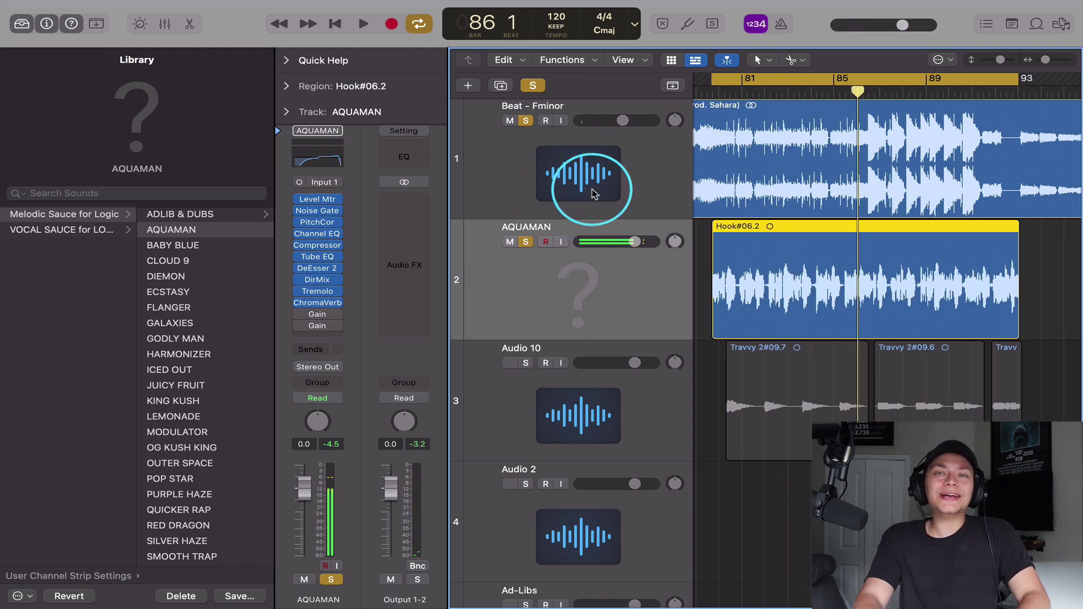
Step: Change the AQUAMAN track's icon to the red keyboard on a stand
click(599, 279)
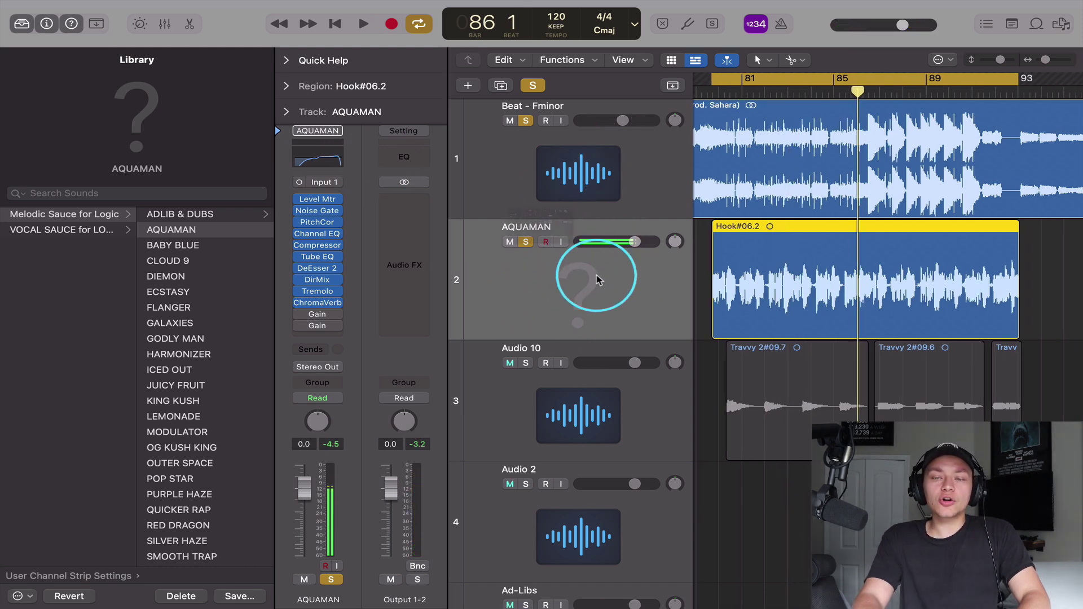
click(420, 146)
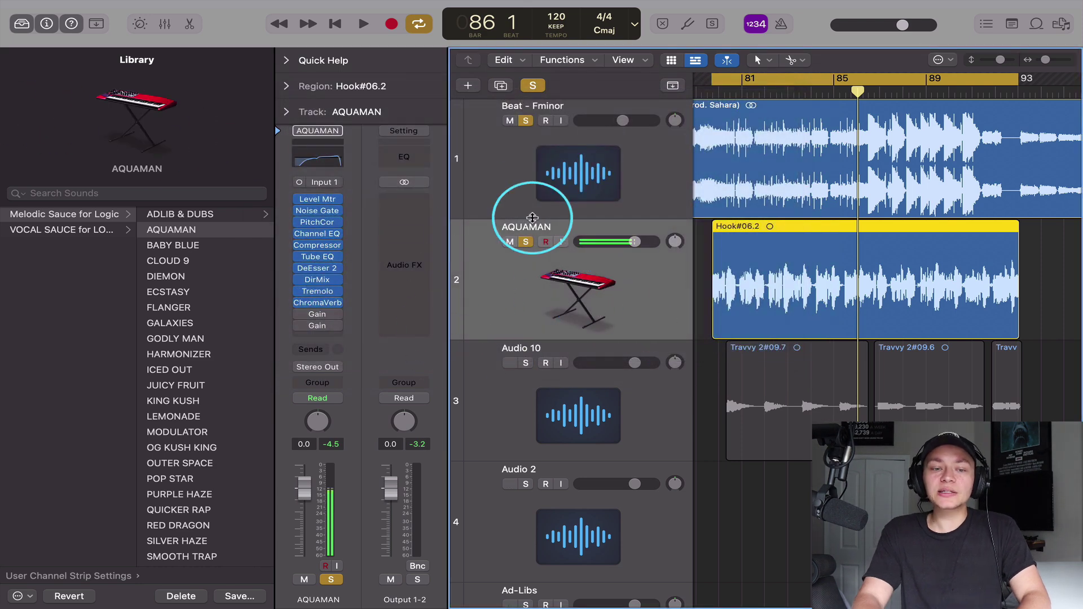
key(super+Left)
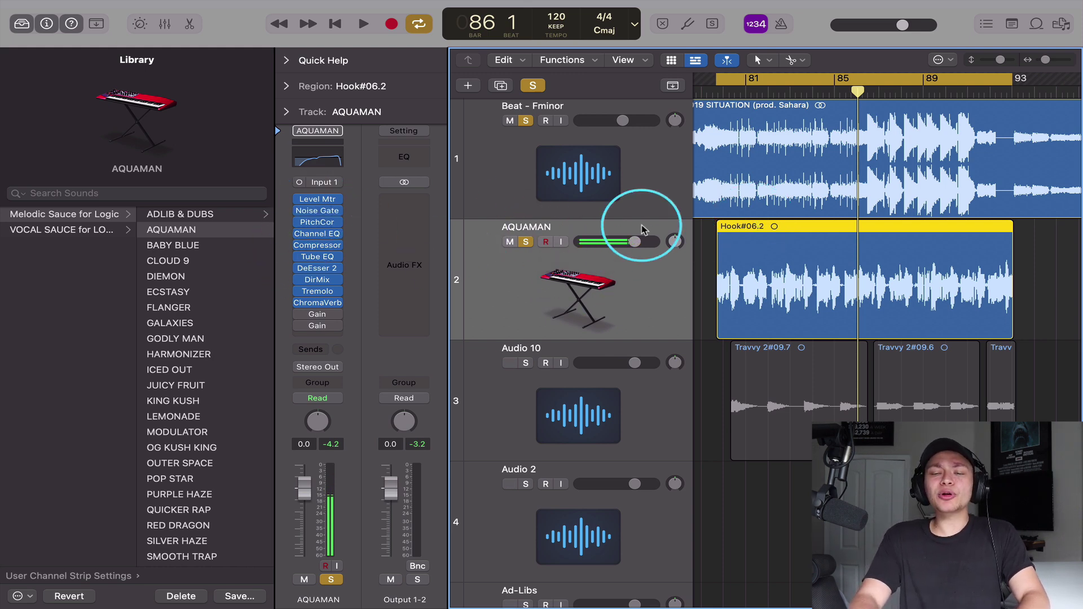
key(super+Right)
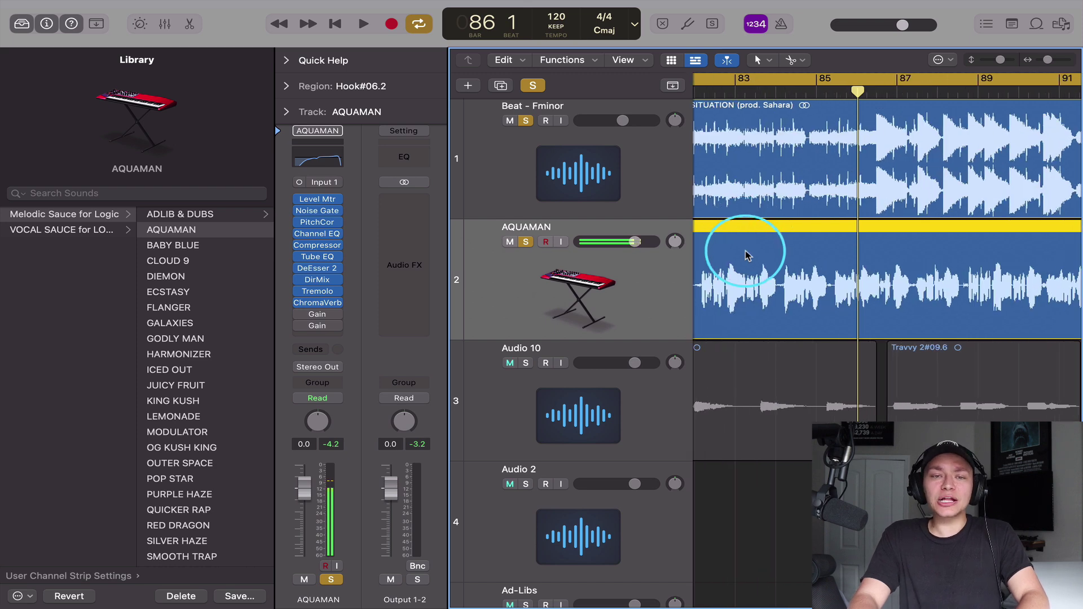
key(super+Left)
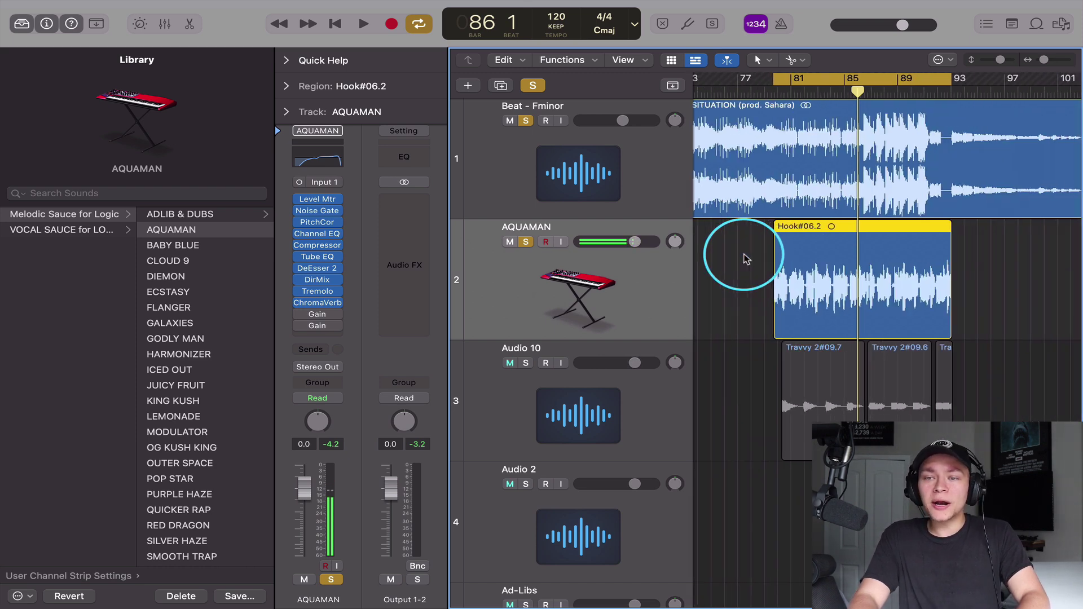
key(super+Right)
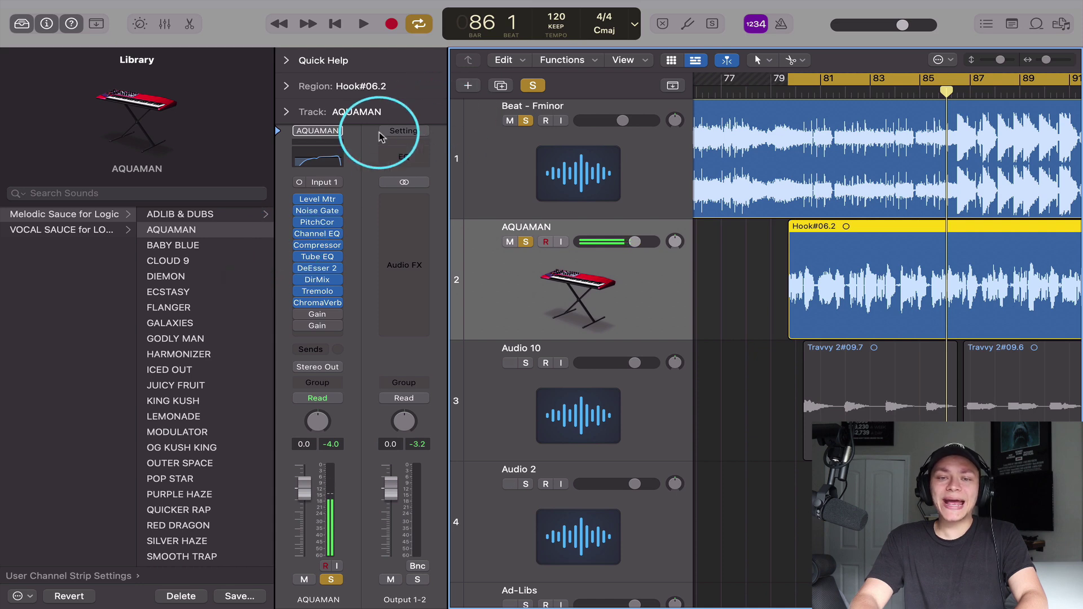
click(752, 270)
click(857, 258)
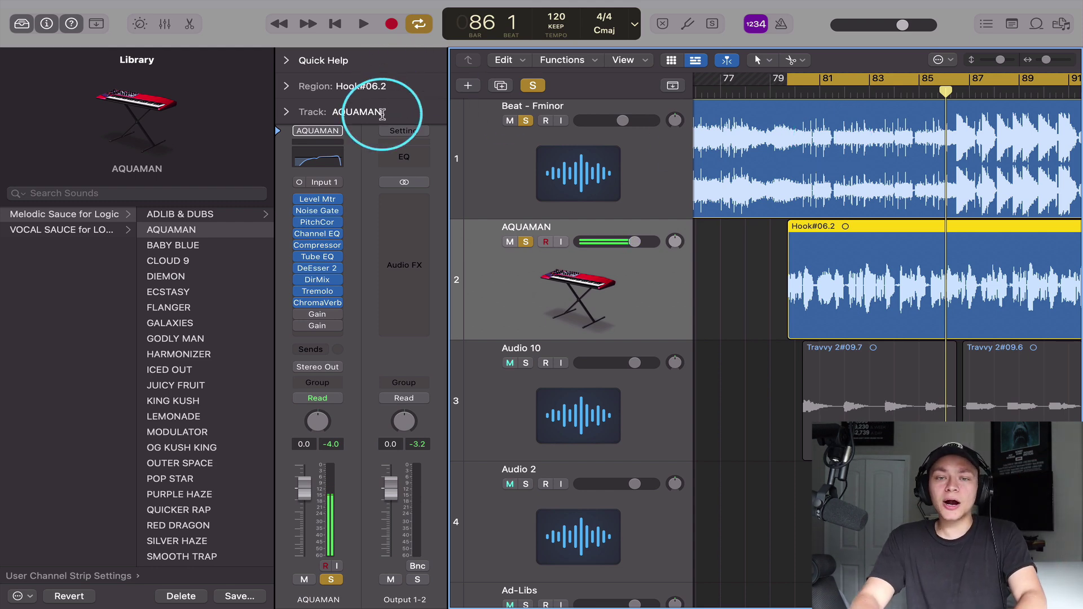
Step: Load the ALL YOU NEED setting from MELODIC-MASTER CHAINS on the stereo output channel strip
click(416, 133)
mouse_move(527, 381)
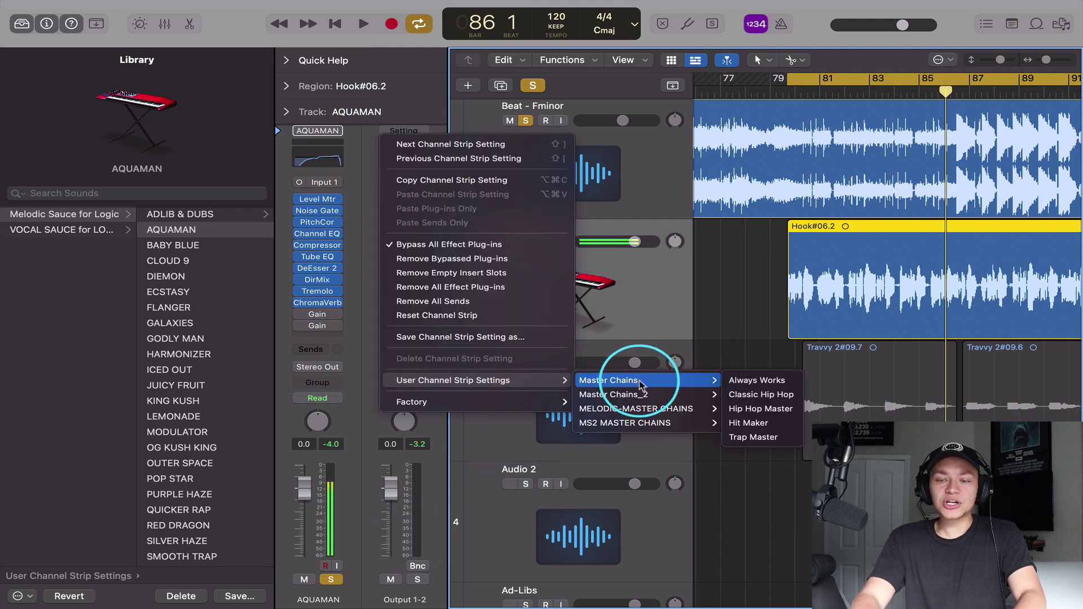
mouse_move(659, 408)
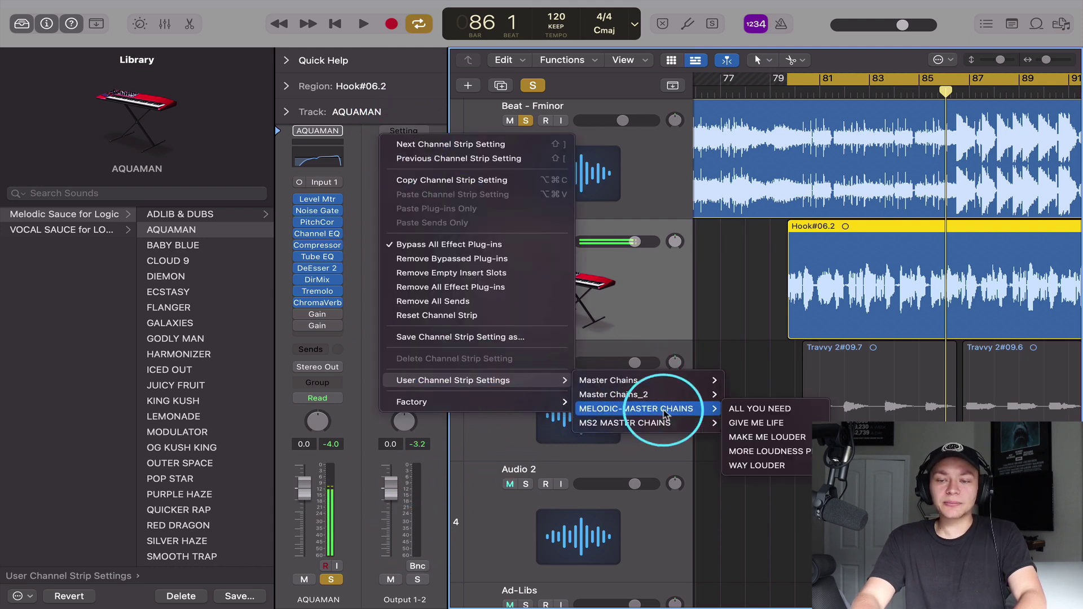
click(786, 410)
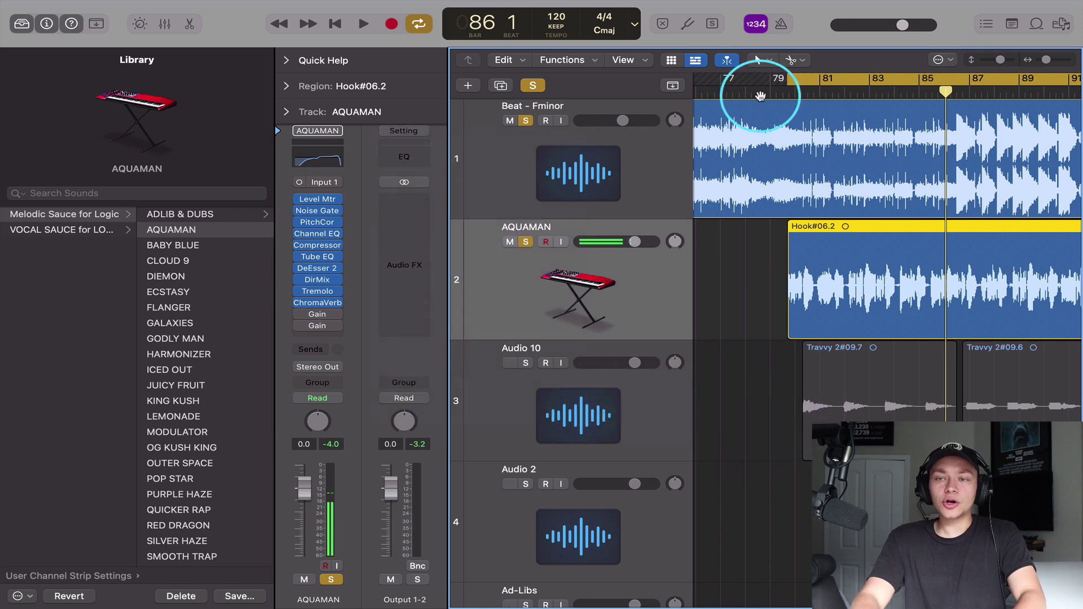
Step: Move the cycle's start to the beat drop at about bar 86 beat 3 and play the section
click(796, 90)
drag(725, 81, 889, 91)
click(884, 91)
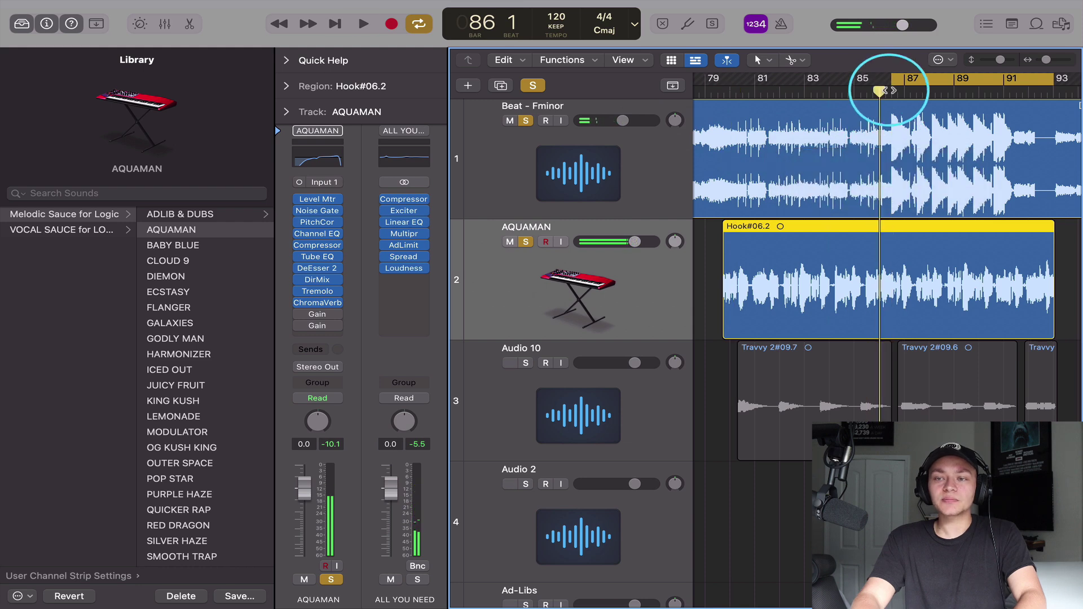
key(space)
scroll(880, 146, up, 5)
scroll(879, 147, right, 3)
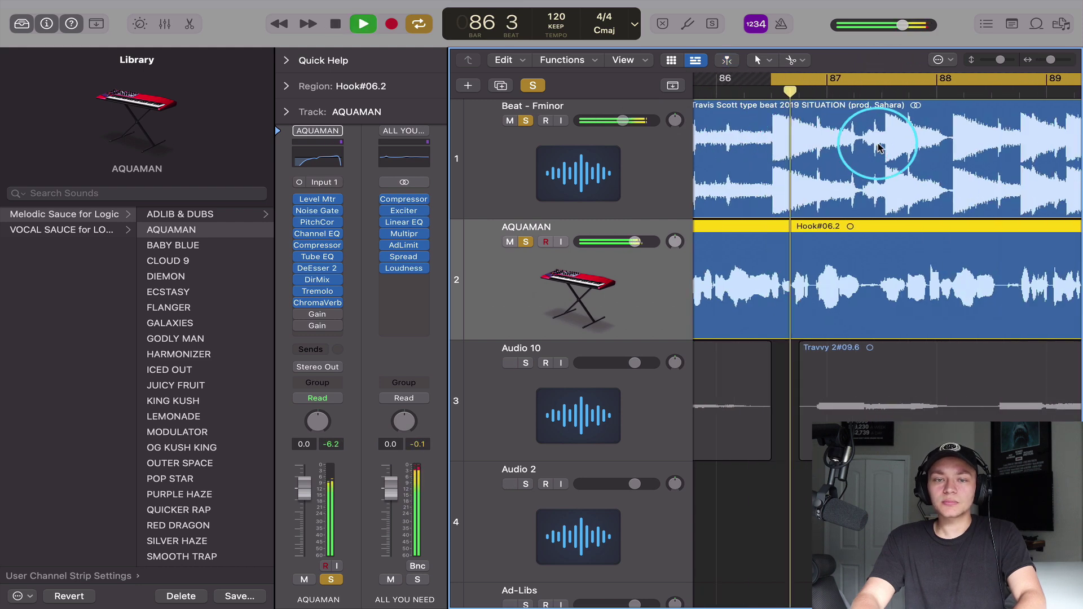
Step: Switch the stereo output to the GIVE ME LIFE setting from MELODIC-MASTER CHAINS during playback
click(403, 130)
mouse_move(541, 402)
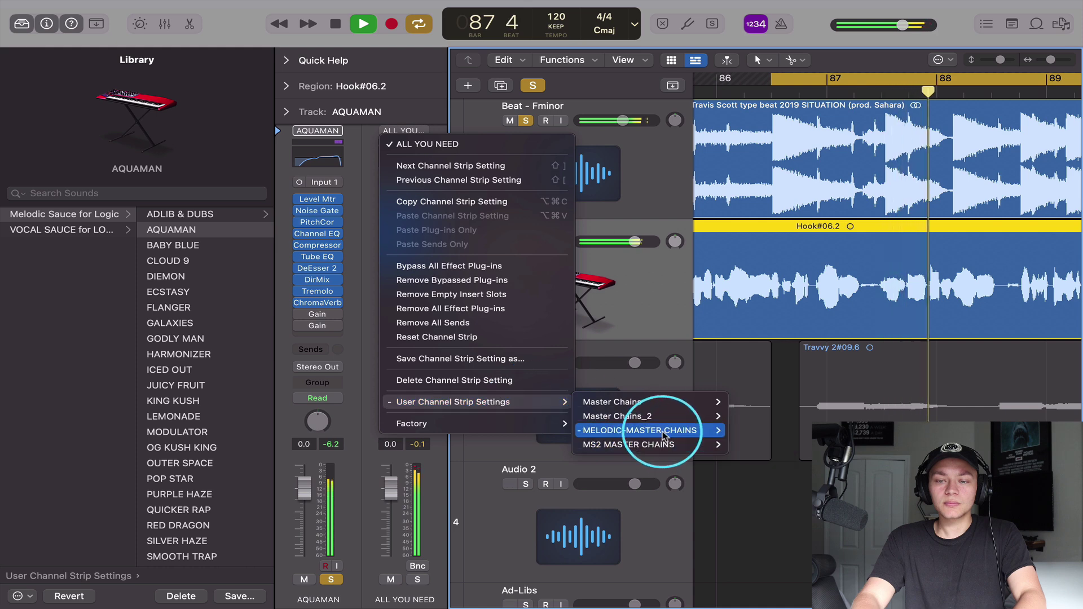
mouse_move(676, 430)
click(753, 446)
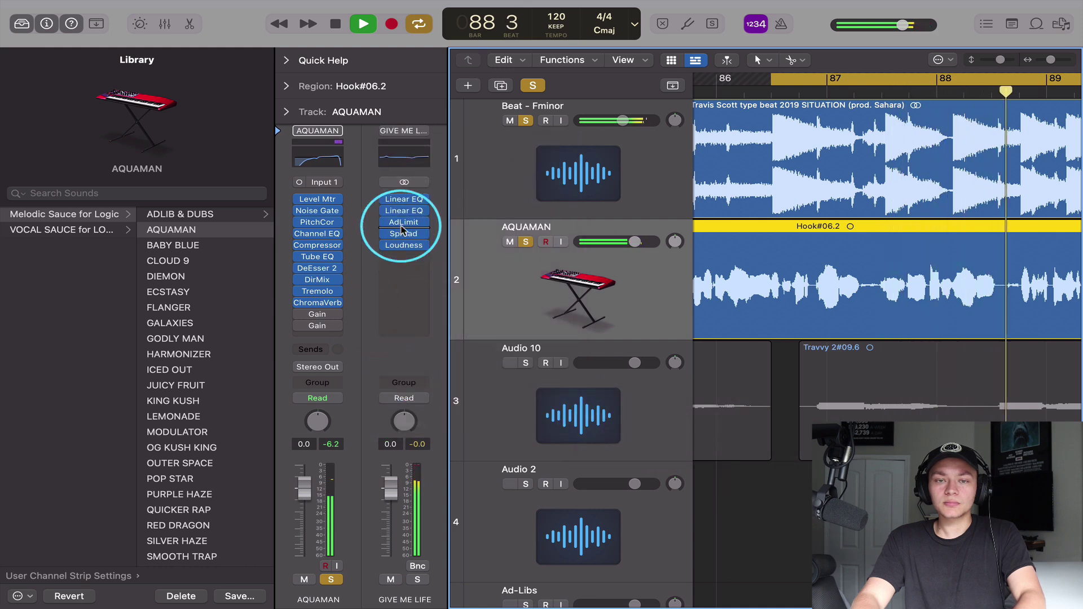
Step: Load the MAKE ME LOUDER setting from MELODIC-MASTER CHAINS on the stereo output
click(404, 130)
mouse_move(528, 402)
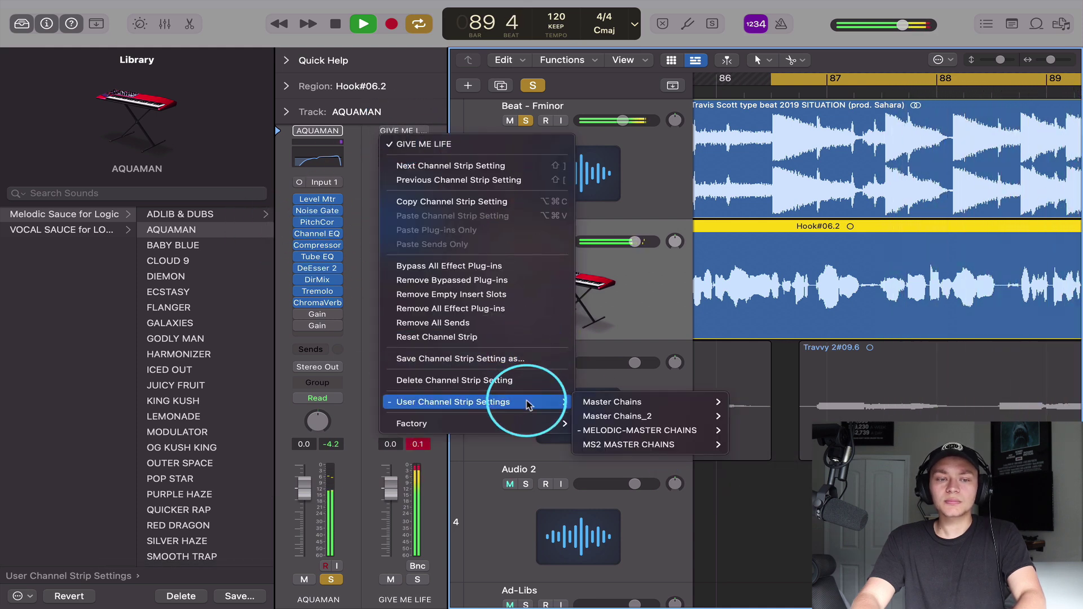
mouse_move(683, 431)
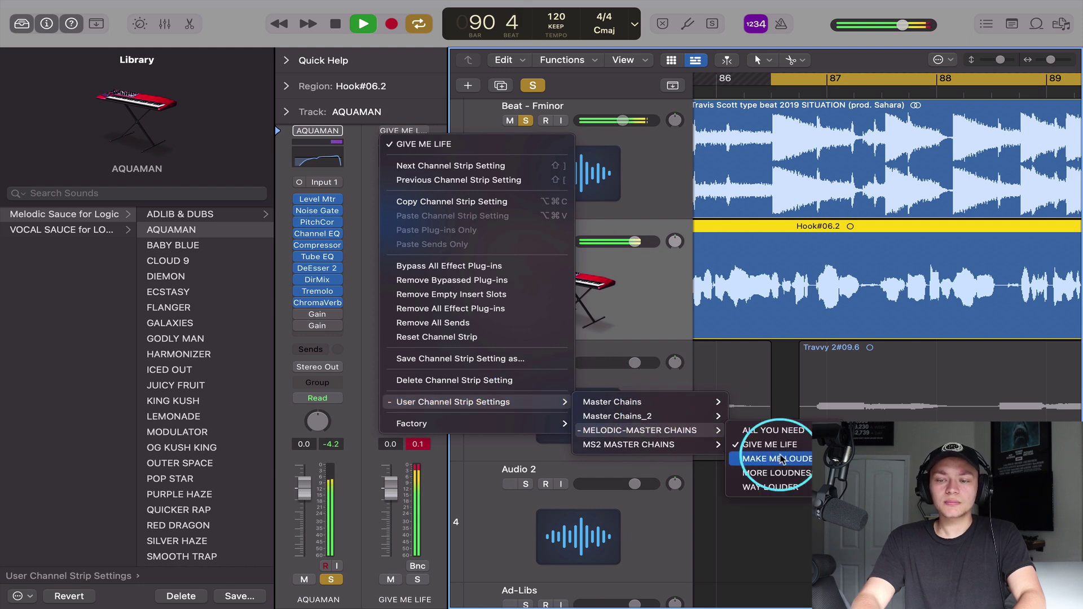
click(753, 459)
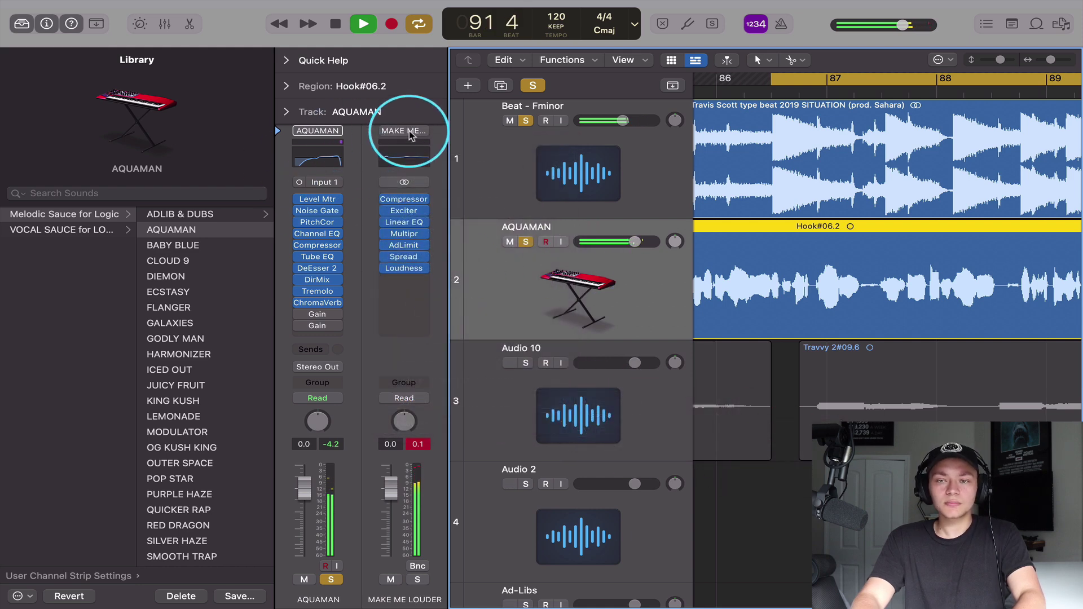
Step: Load the MORE LOUDNESS PLZ setting from MELODIC-MASTER CHAINS on the stereo output during playback
click(410, 135)
click(491, 405)
mouse_move(649, 430)
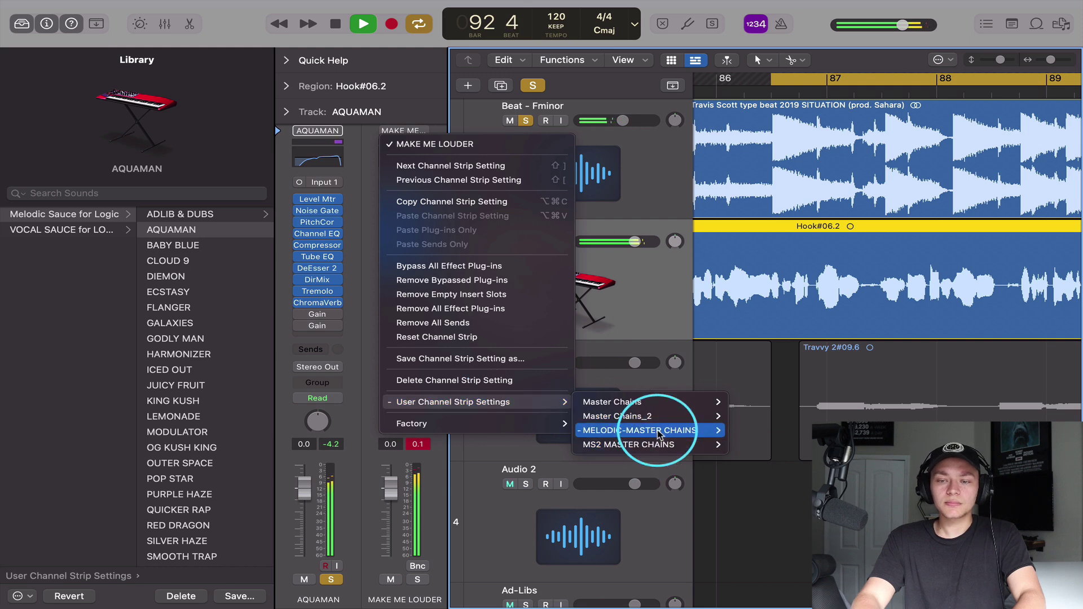
click(752, 460)
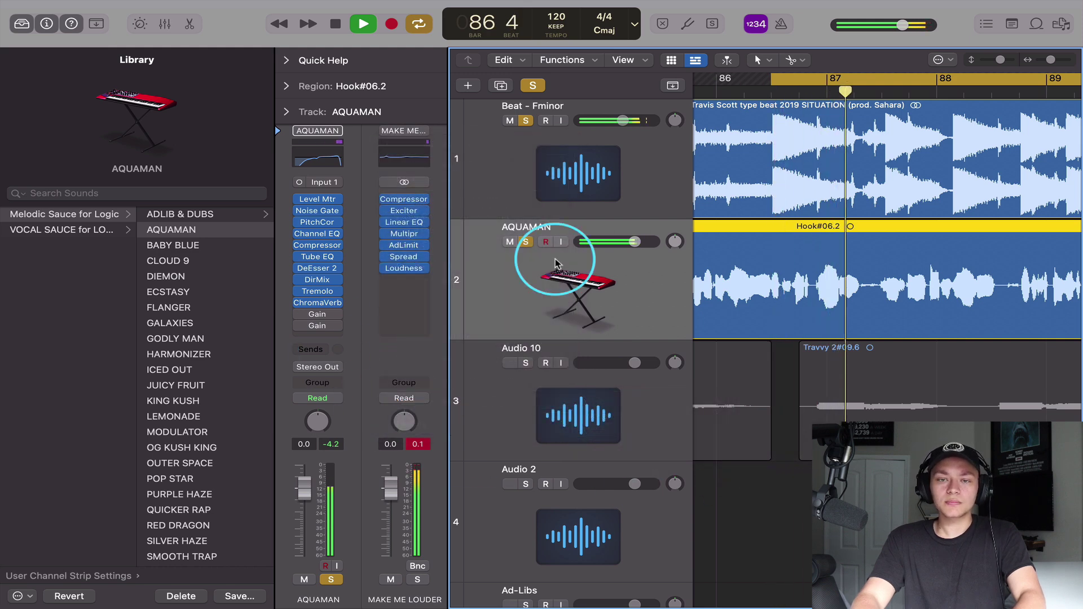
Step: Switch the stereo output back to the GIVE ME LIFE setting from MELODIC-MASTER CHAINS and stop playback
click(410, 131)
mouse_move(536, 402)
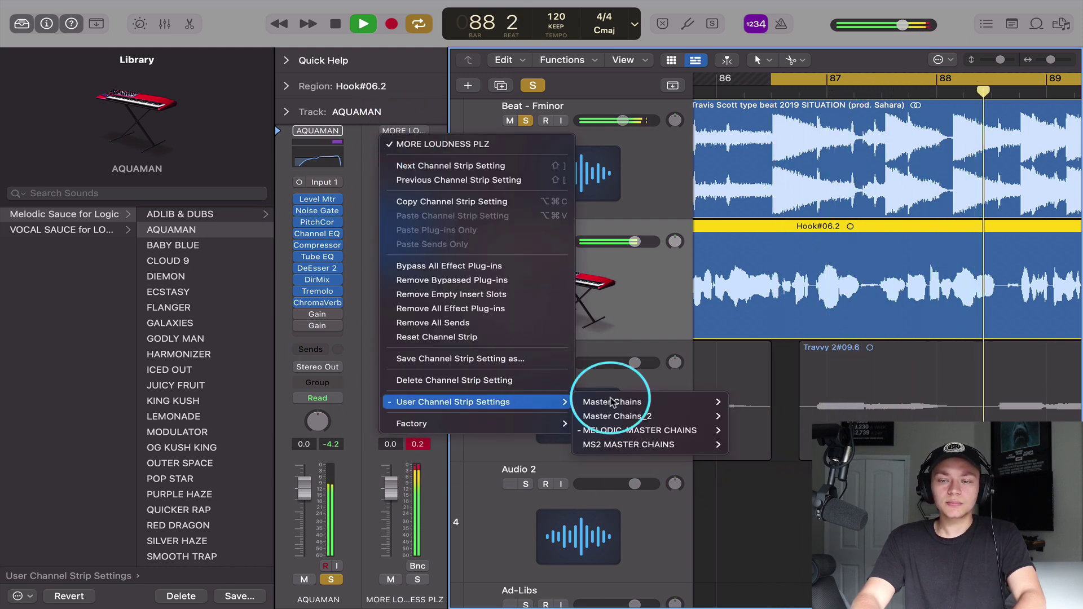
mouse_move(679, 430)
click(764, 443)
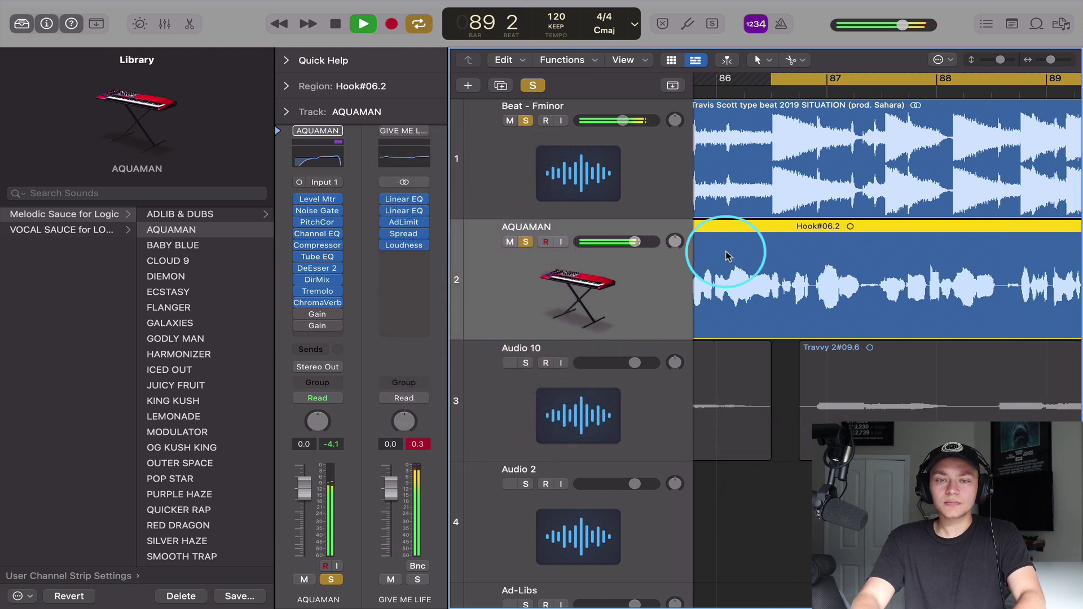
key(super+Left)
key(super+Left)
key(super+Left)
key(super+Left)
key(super+Left)
key(space)
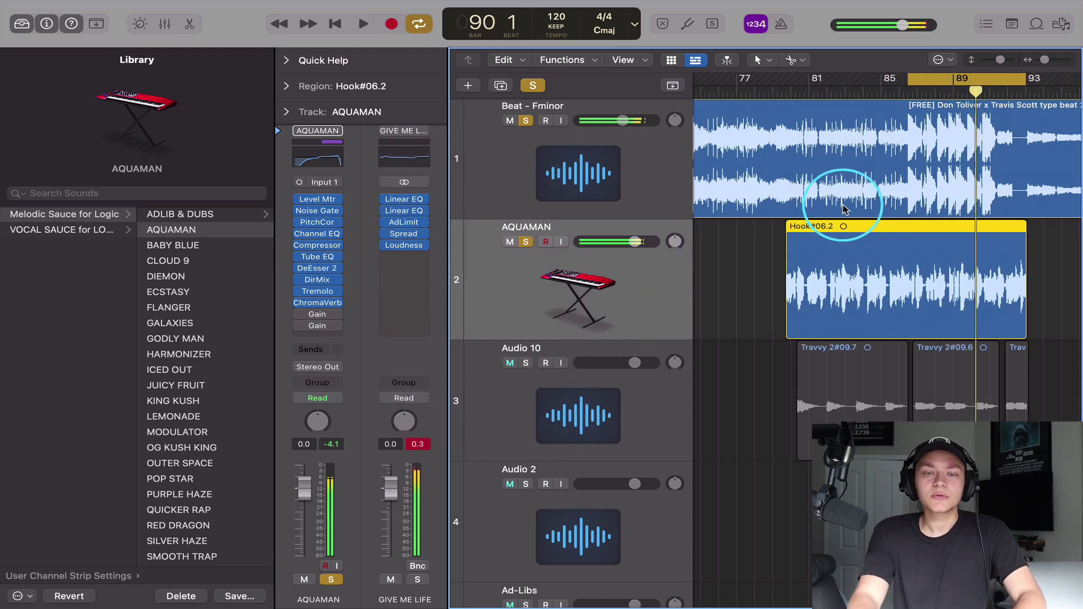
Step: Open the stereo output's Loudness Meter and Adaptive Limiter and arrange their windows side by side
click(499, 233)
key(super+Right)
key(super+Right)
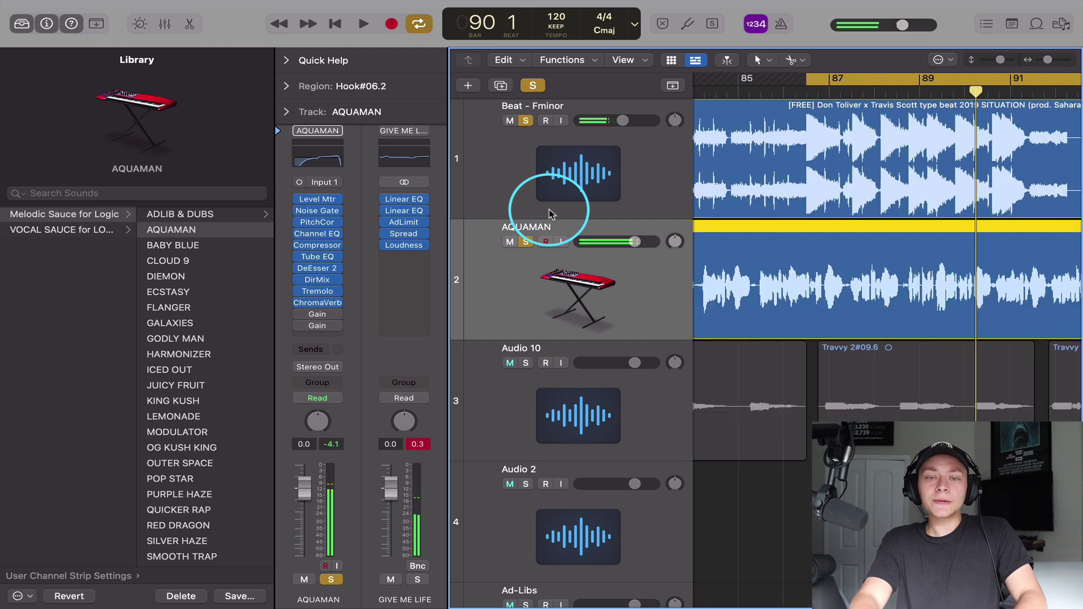
click(405, 248)
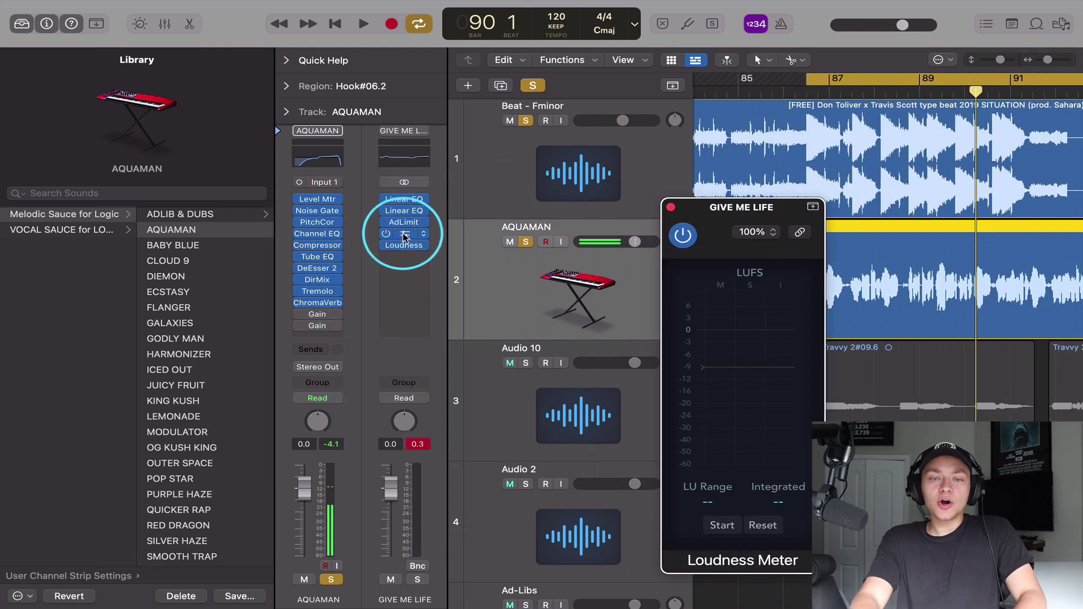
click(398, 224)
drag(629, 180, 236, 125)
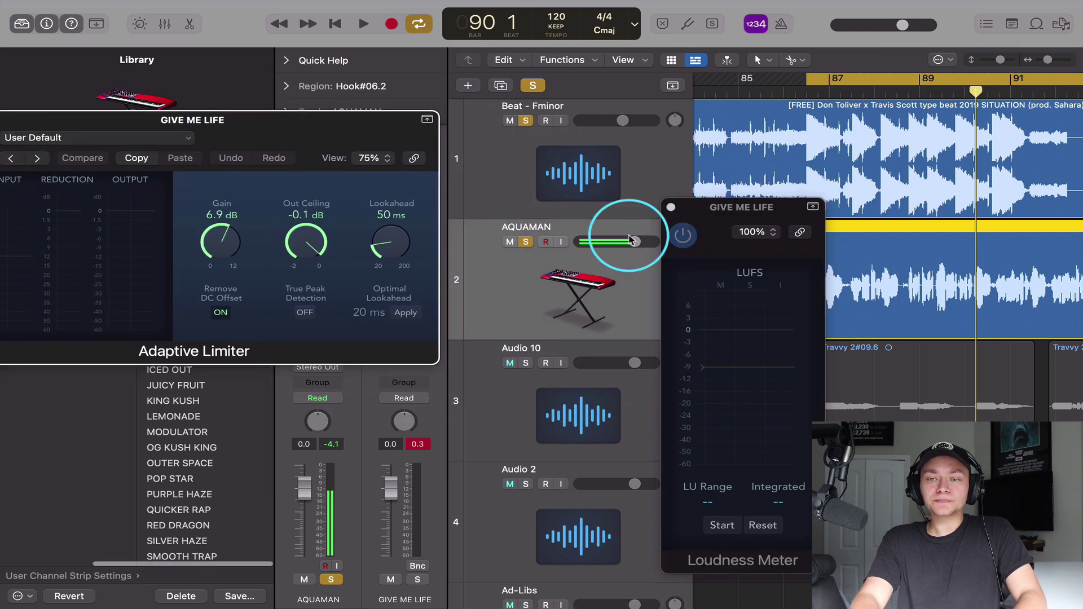
drag(722, 210, 527, 146)
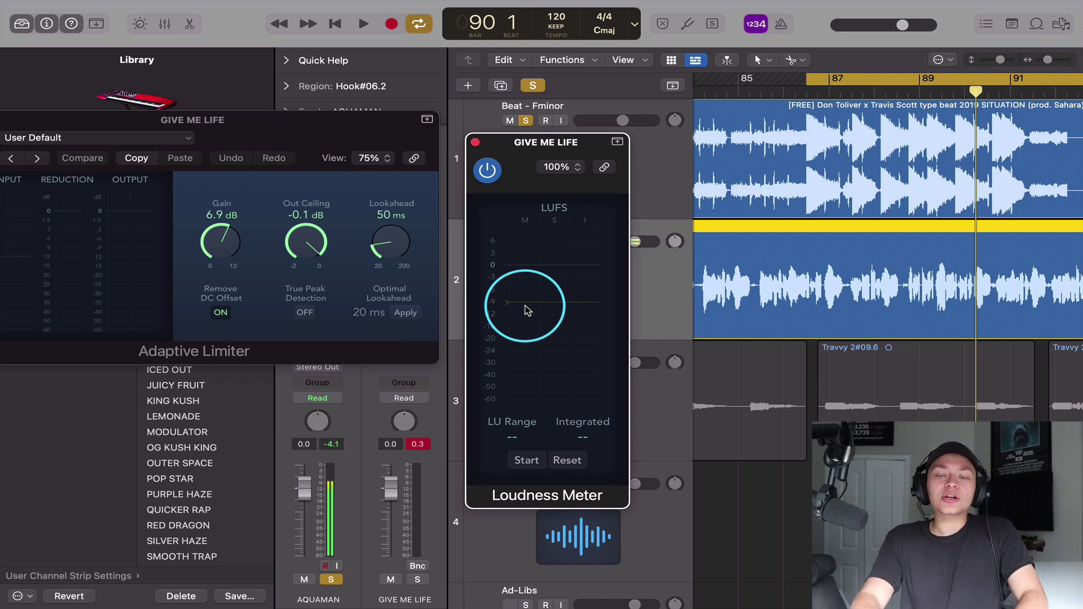
Step: Play the cycled section with the Loudness Meter in view to check the master's LUFS levels, and stop playback
key(space)
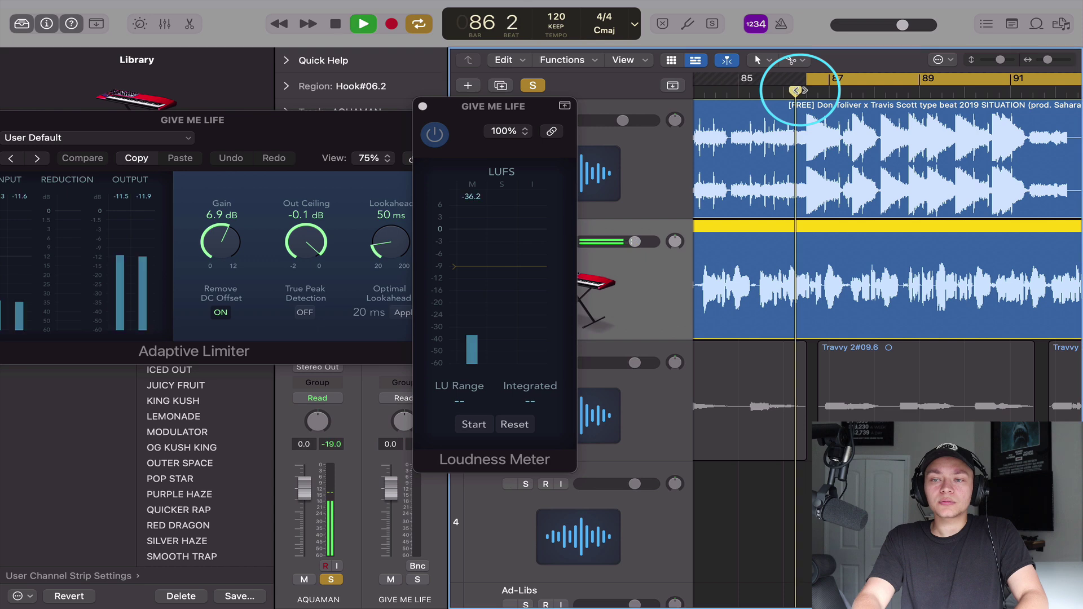
drag(466, 109, 529, 109)
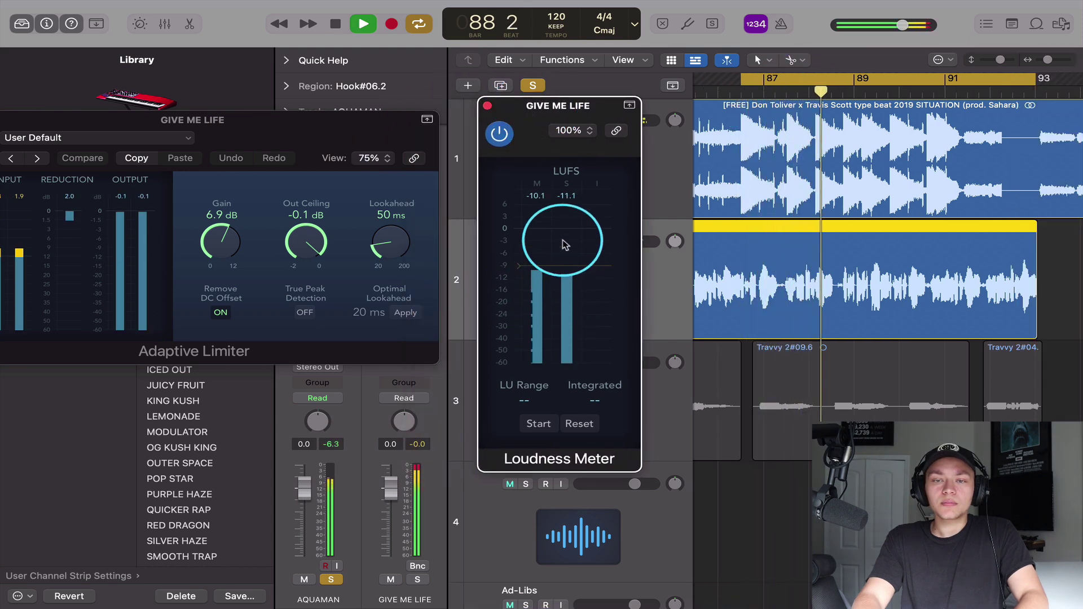
key(space)
Step: Raise the Adaptive Limiter's gain to 7.6 dB and replay the section from the cycle start to check loudness
drag(220, 252, 223, 240)
click(655, 141)
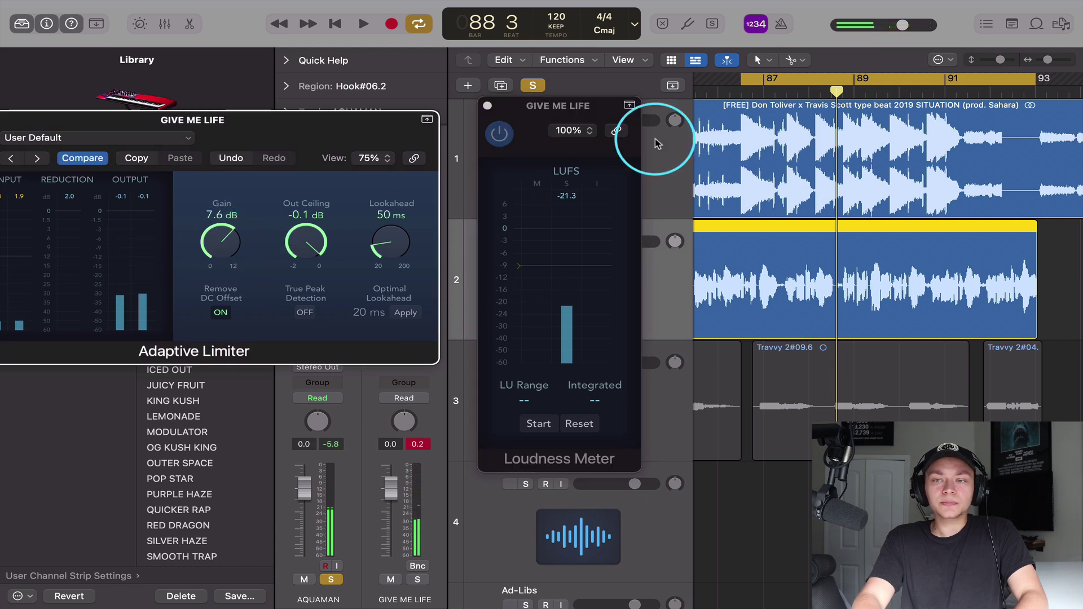
double_click(739, 96)
click(554, 255)
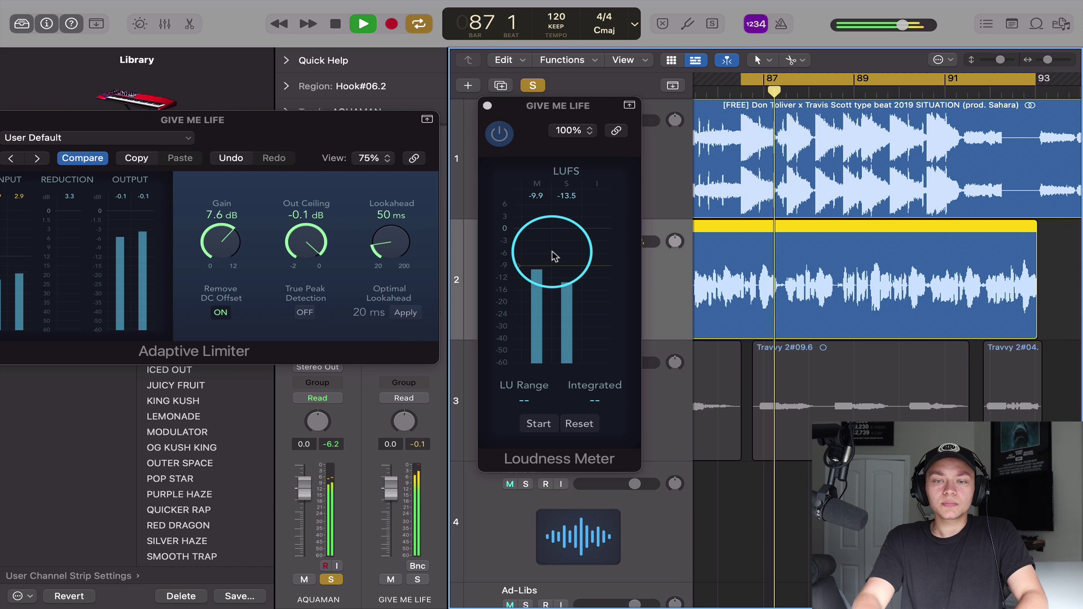
click(567, 206)
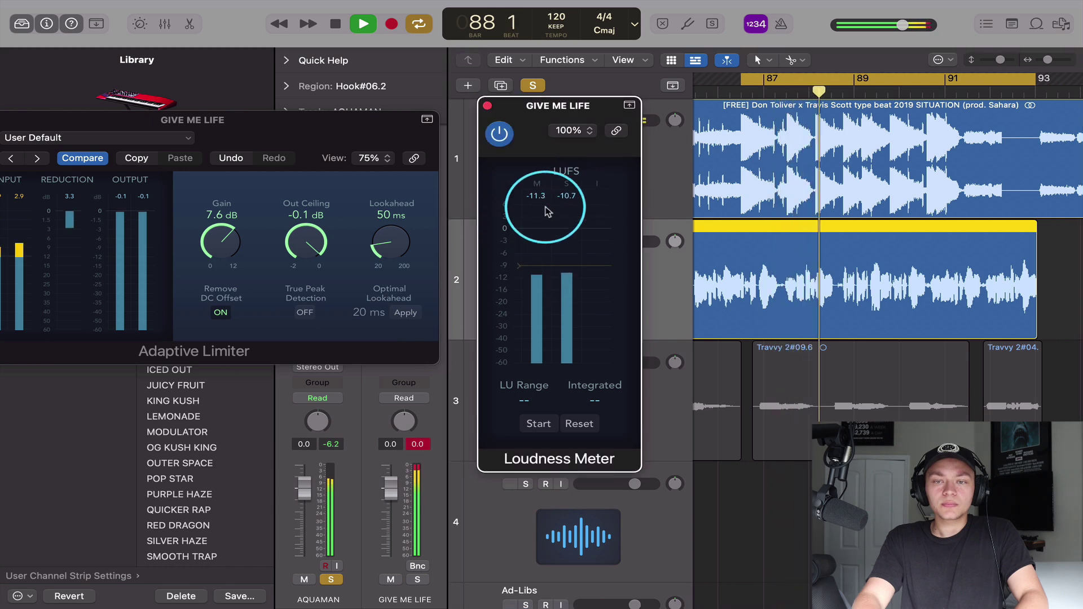
Step: Set the Adaptive Limiter's out ceiling to -0.2 dB and close both plug-in windows
click(343, 264)
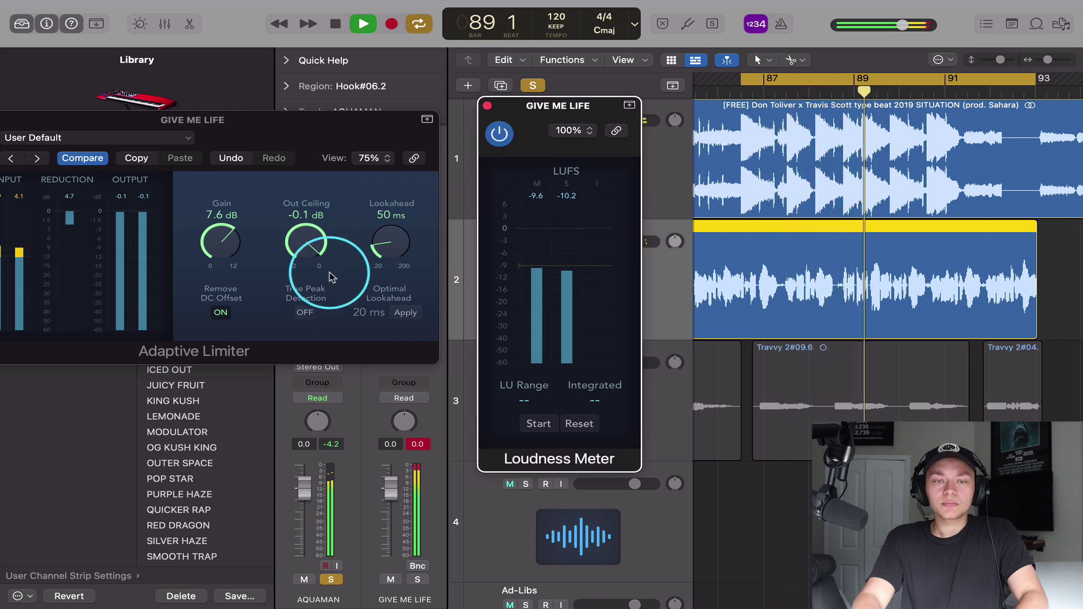
drag(288, 244, 288, 249)
click(486, 107)
drag(343, 131, 669, 175)
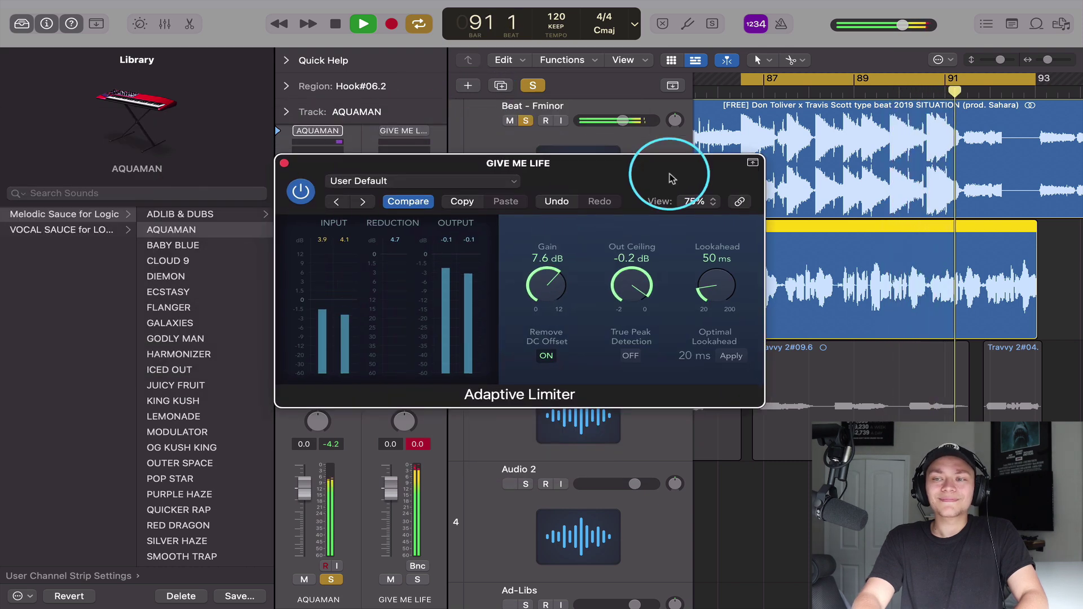
click(283, 164)
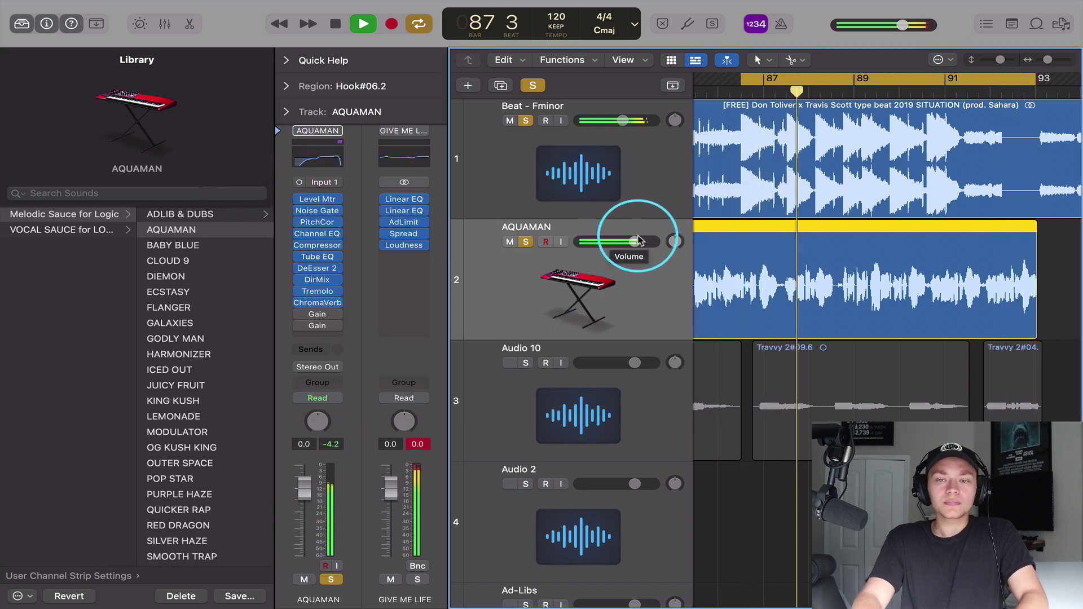
Step: Lower the AQUAMAN track's volume to -4.4 dB while replaying the section from the cycle start, and stop playback
drag(636, 244, 628, 242)
mouse_move(628, 242)
mouse_down()
mouse_move(622, 257)
mouse_move(621, 242)
mouse_up()
key(space)
click(741, 96)
key(space)
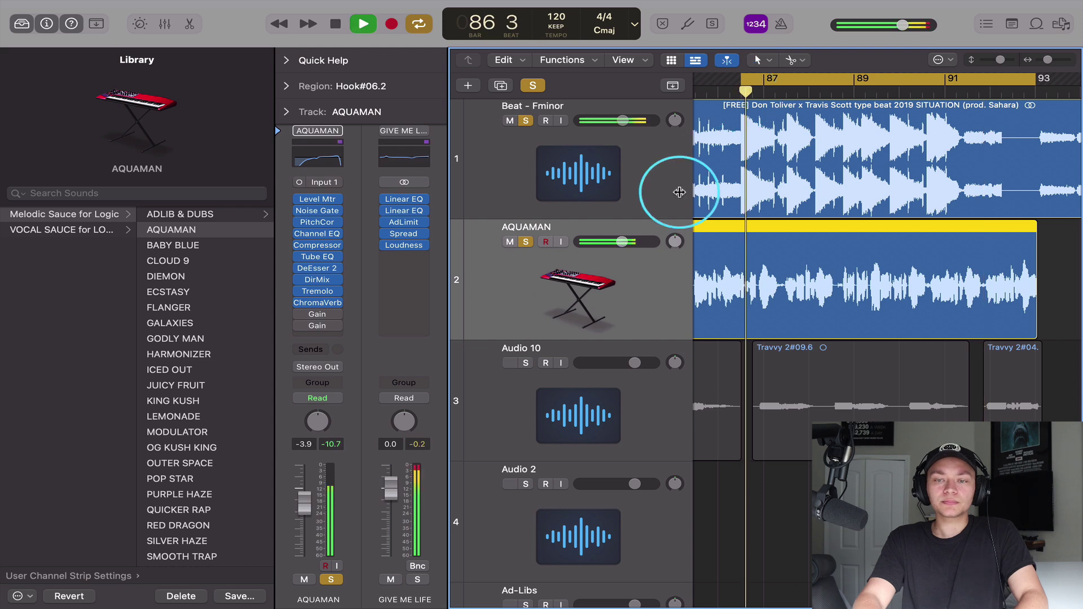
drag(627, 244, 623, 244)
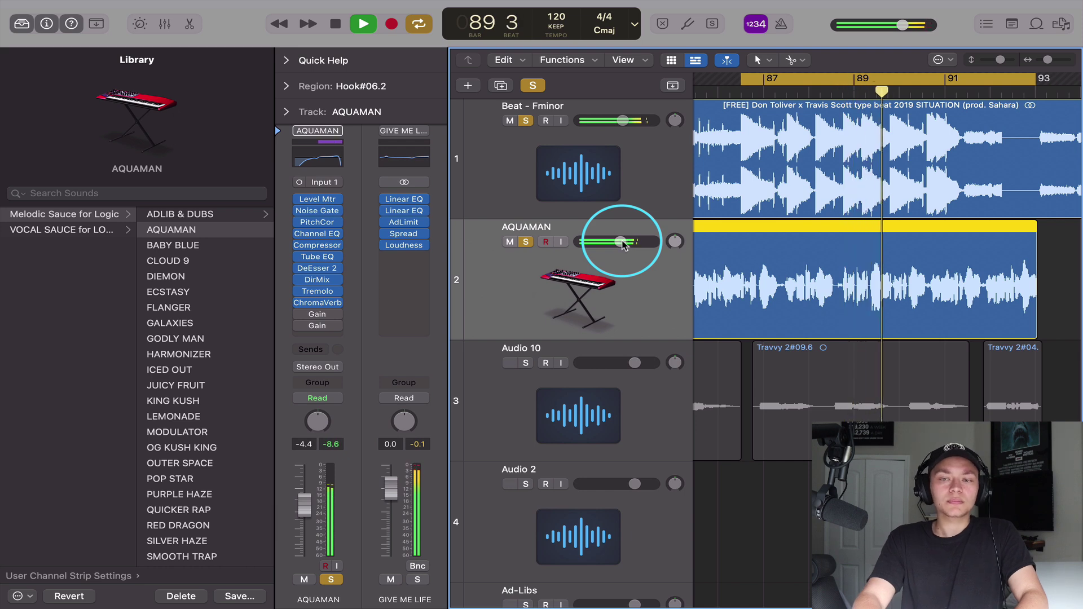
key(space)
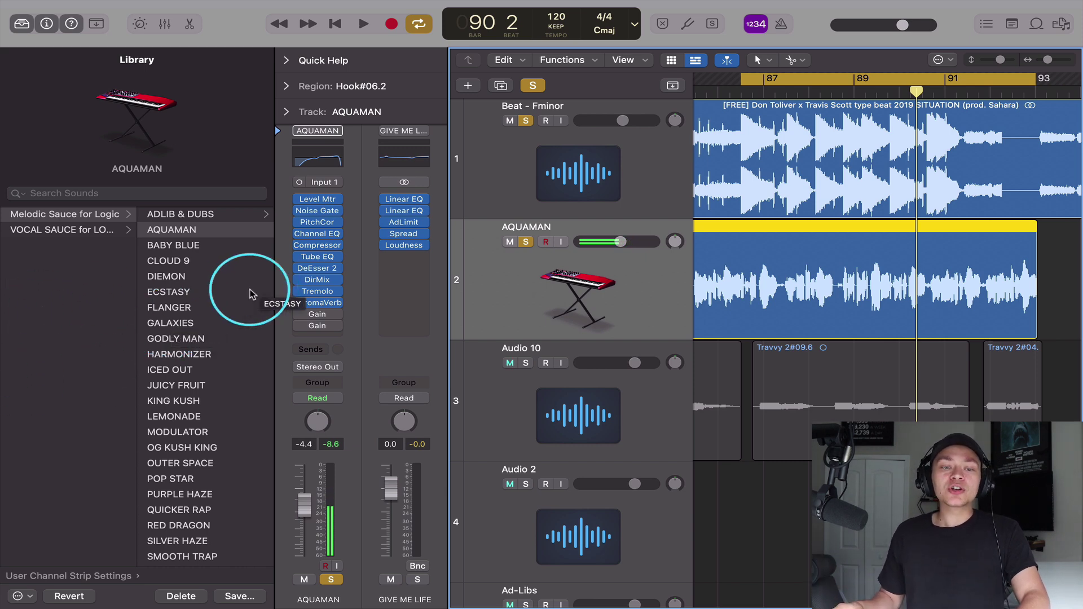
Step: Widen the Library and audition the Aggressive Rap and ATL Vibes settings from VOCAL SAUCE for LOGIC on the vocal track
scroll(217, 333, down, 3)
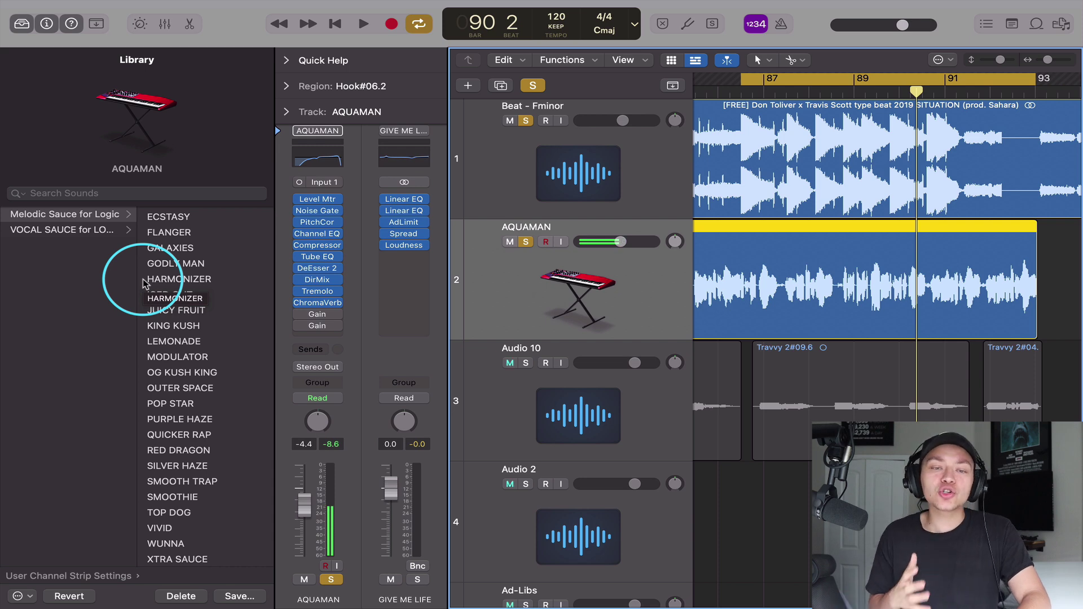
drag(275, 262, 300, 270)
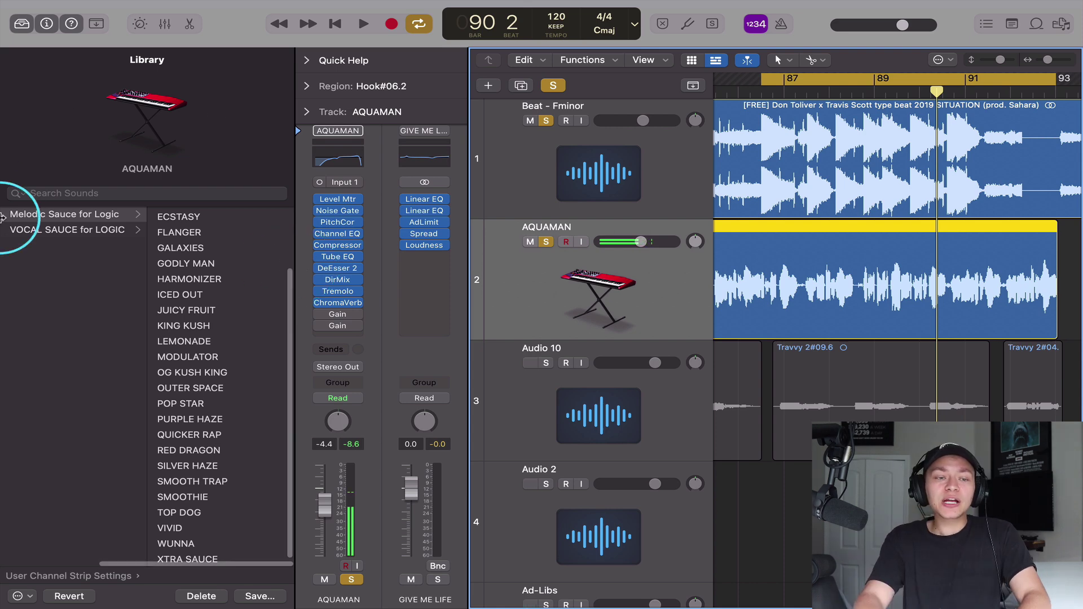
click(68, 229)
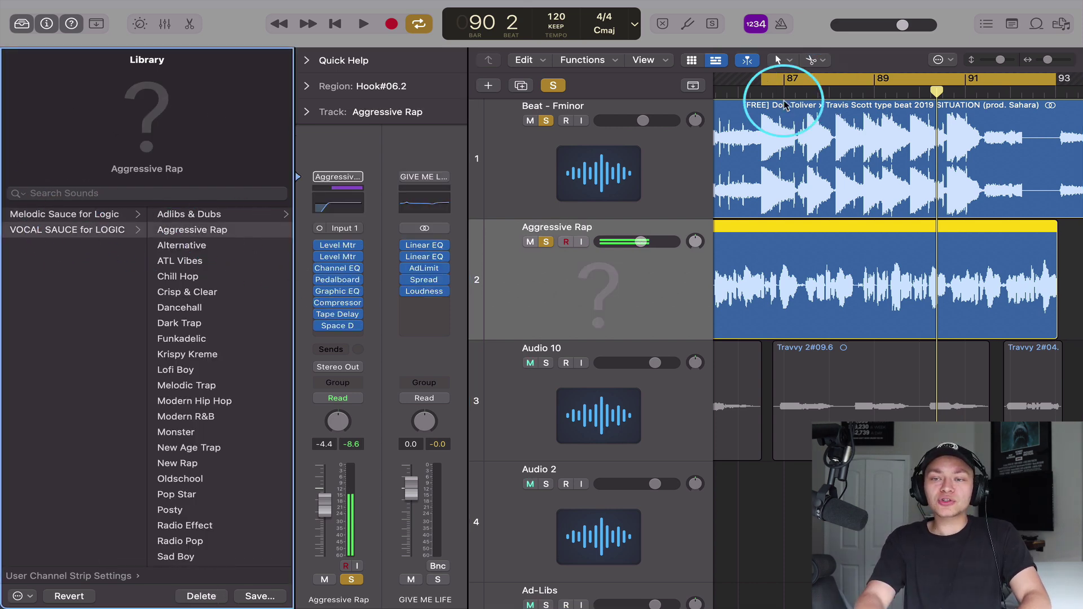
scroll(800, 93, left, 3)
double_click(826, 91)
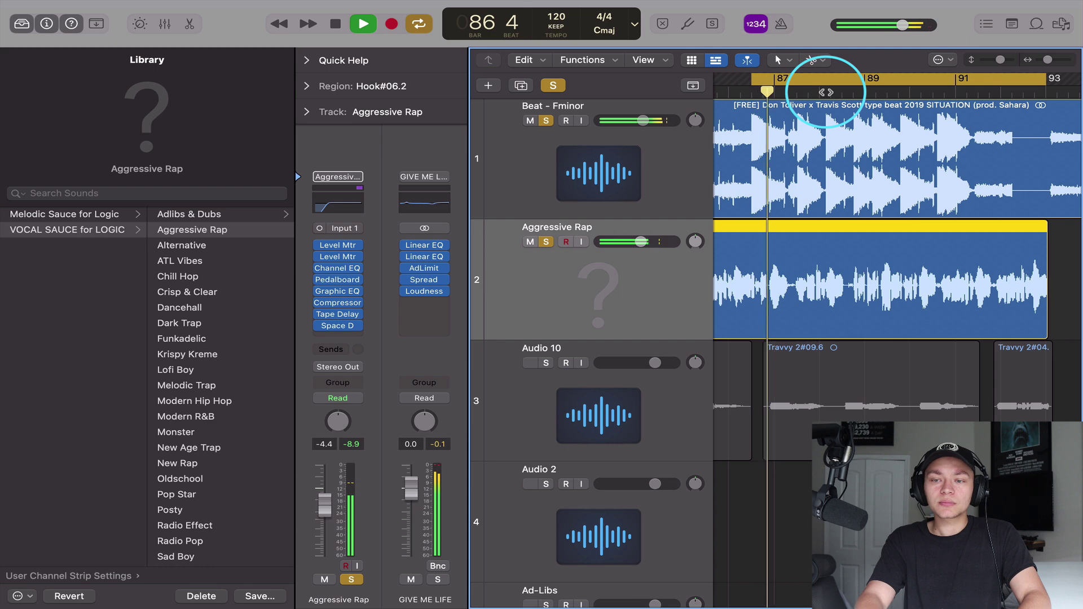
click(213, 261)
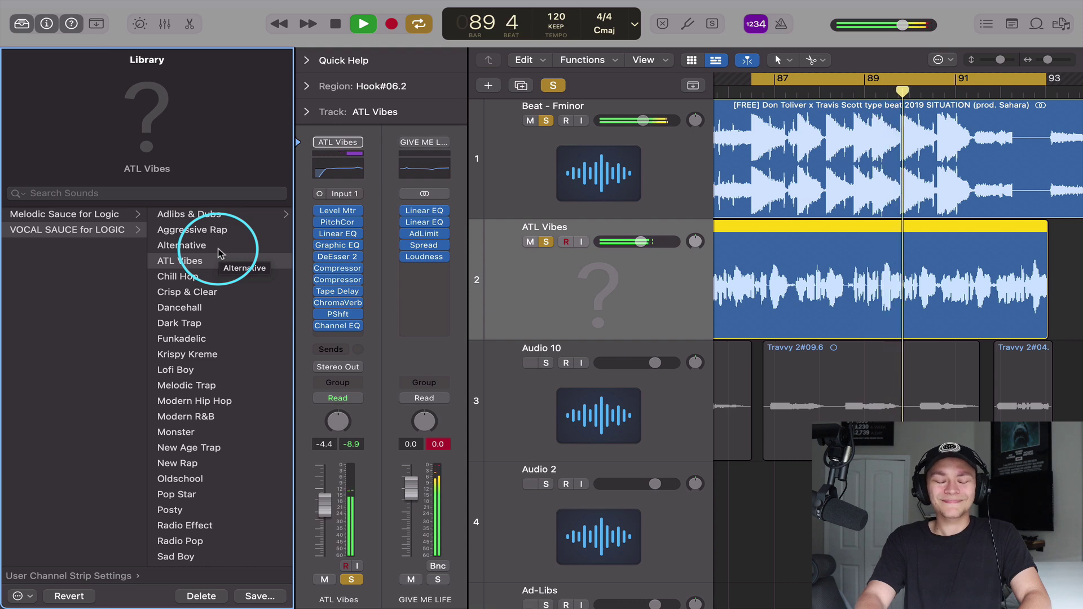
key(space)
Step: Switch the Library to User Patches, load ARC ANGEL from VOCAL SAUCE 2 on the vocal track and start playback
click(115, 572)
click(101, 215)
click(226, 231)
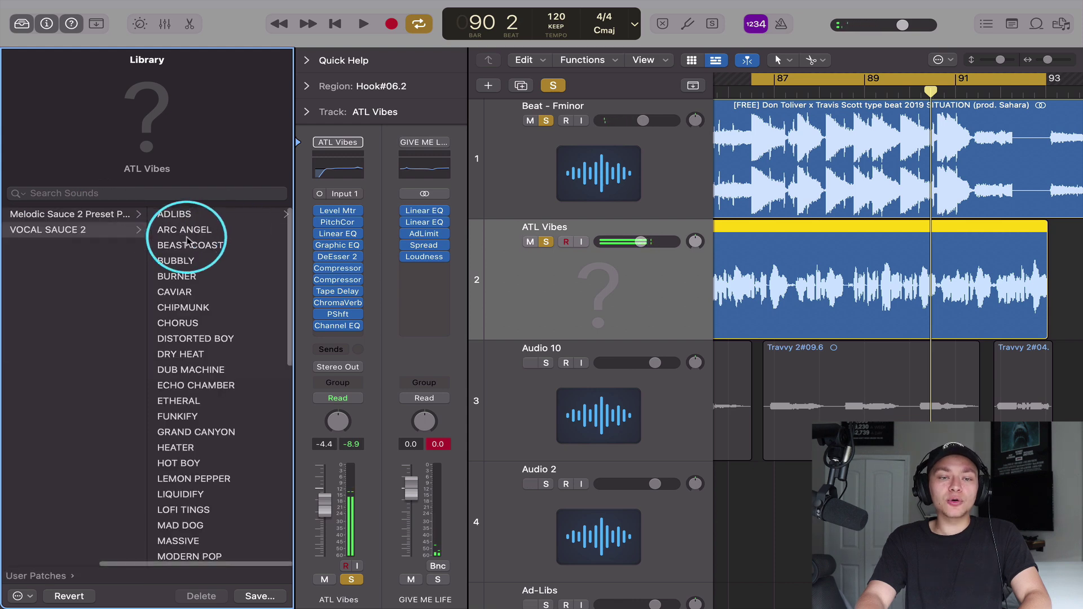
click(226, 230)
key(space)
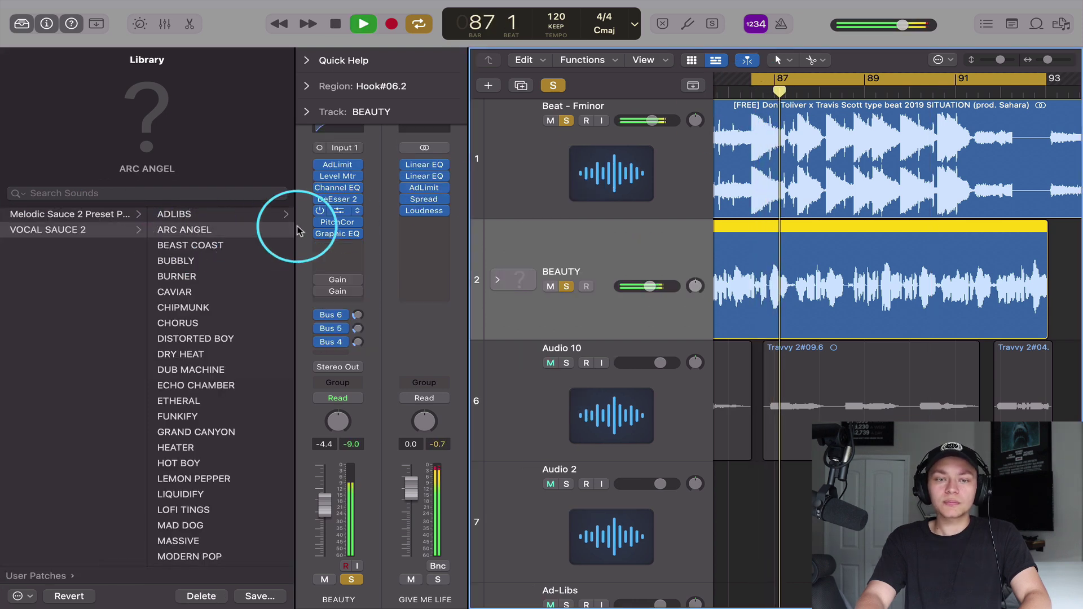
Step: Audition the BEAST COAST, BUBBLY and GRAND CANYON patches from VOCAL SAUCE 2 on the vocal track, and stop playback
click(241, 246)
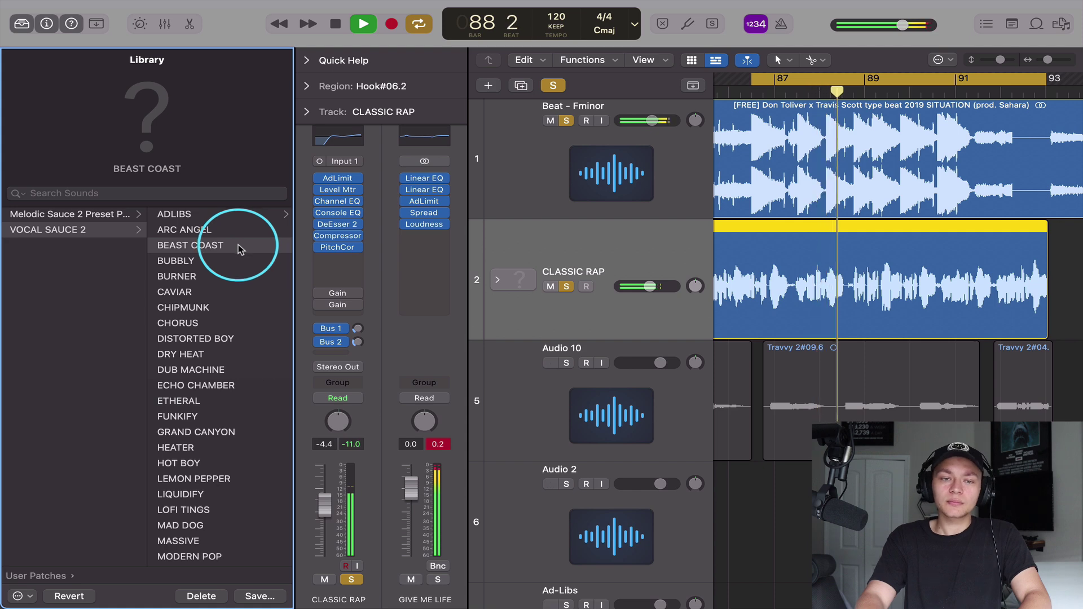
click(233, 262)
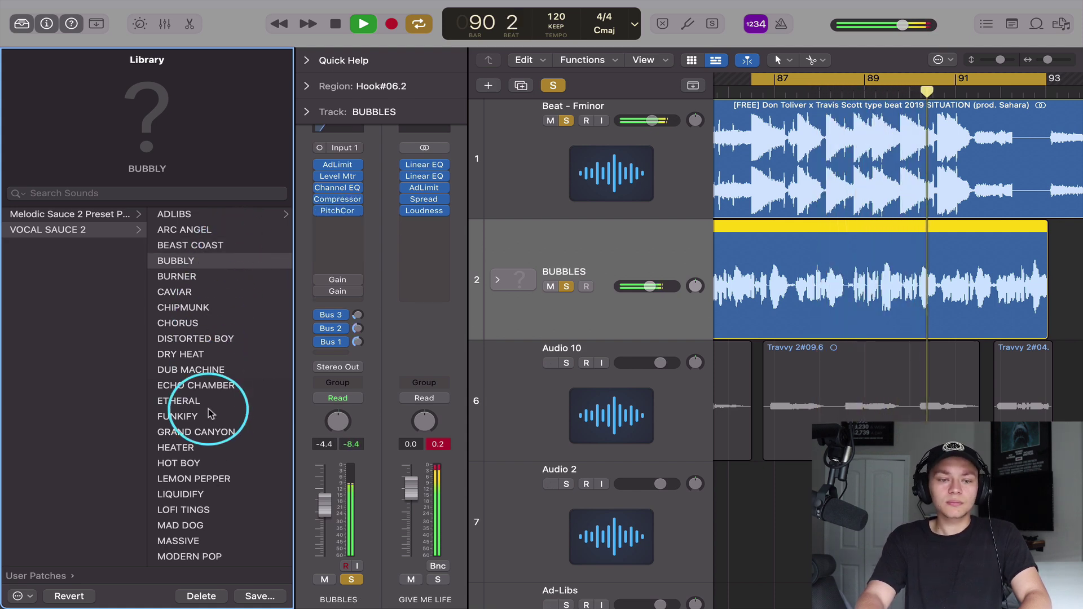
click(216, 433)
scroll(214, 433, down, 3)
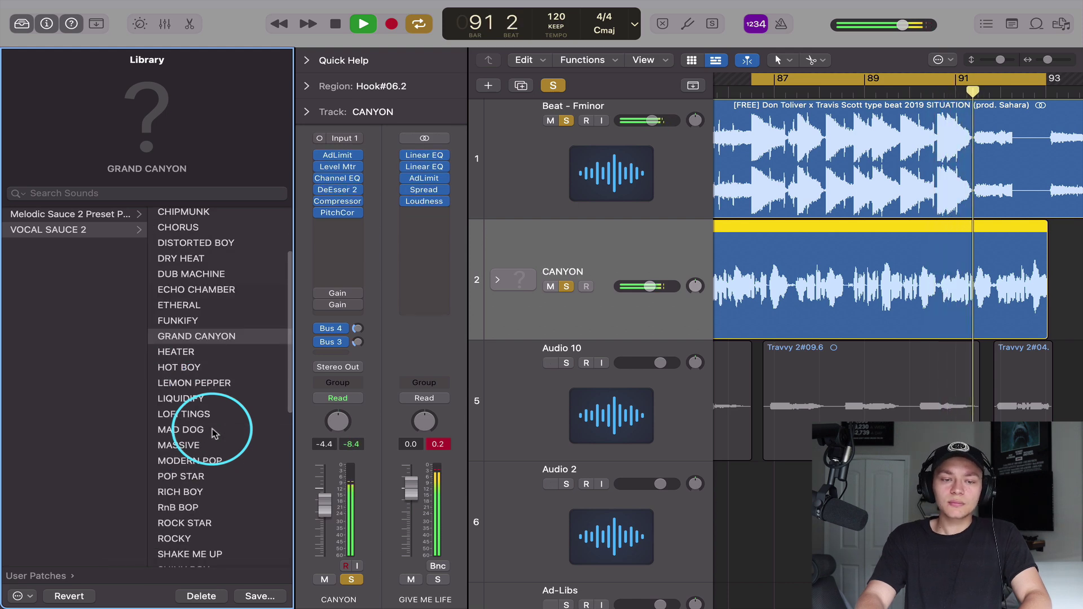
key(space)
Step: Load the ALT STYLE patch from the Melodic Sauce 2 presets on the vocal track and play from the cycle start
click(78, 215)
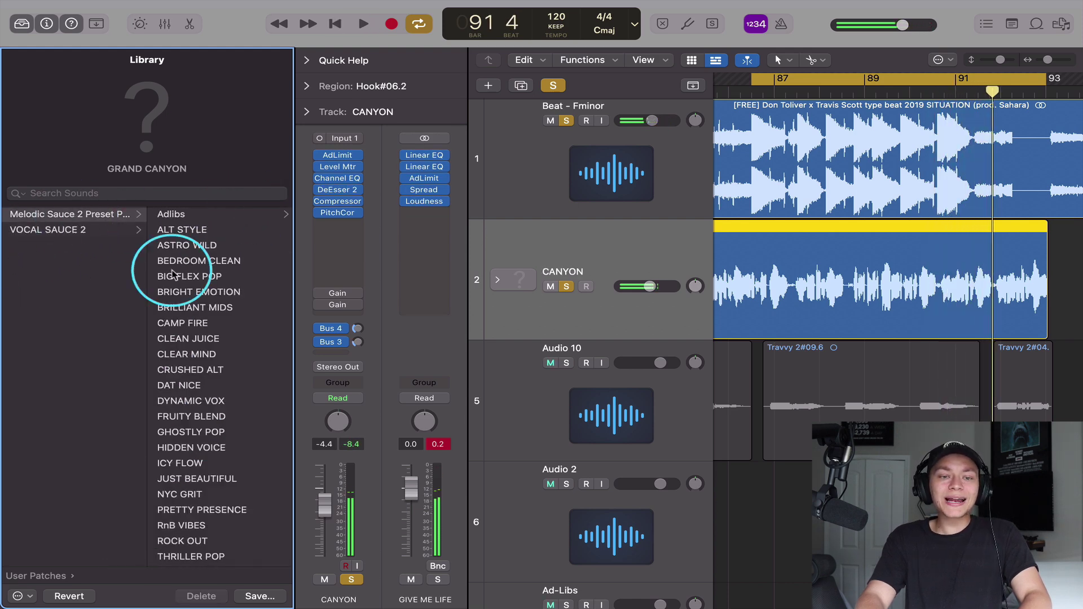
click(176, 229)
double_click(755, 88)
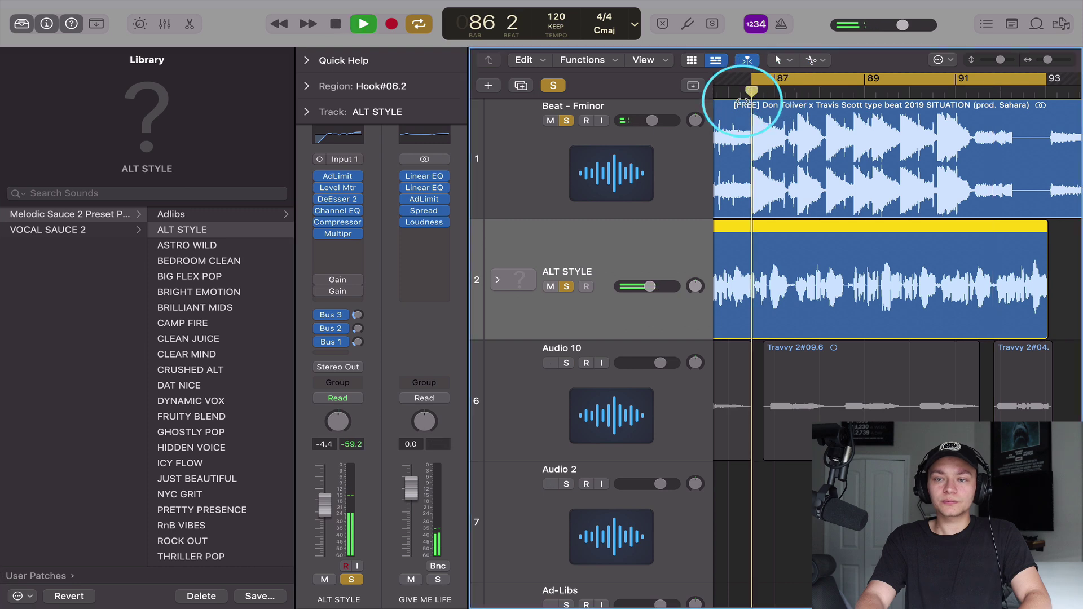
click(126, 269)
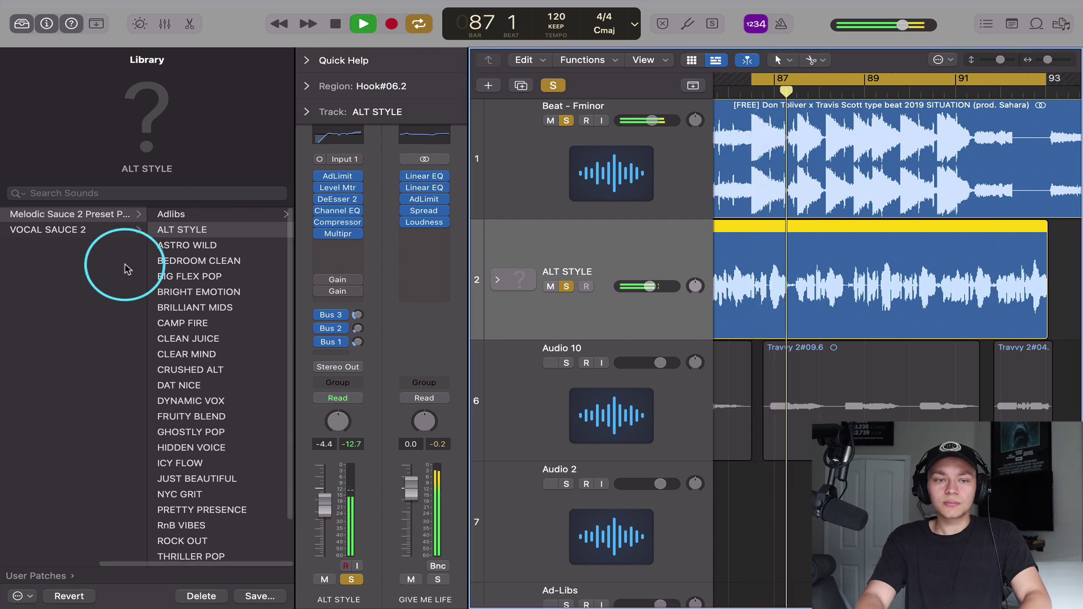
Step: Audition the ASTRO WILD, BEDROOM CLEAN and BIG FLEX POP patches on the vocal track during playback
click(217, 252)
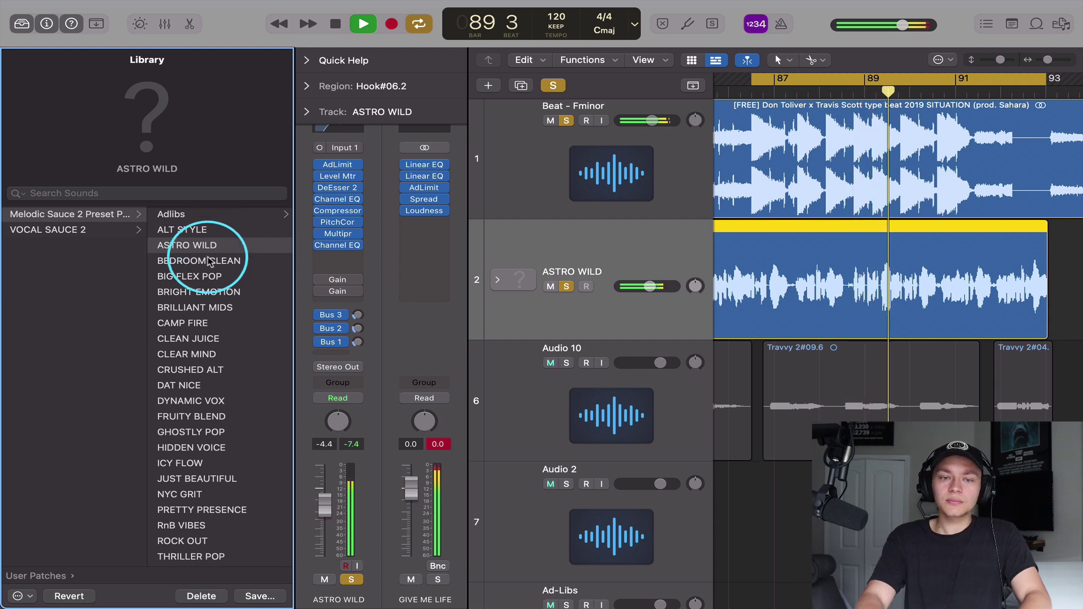
click(218, 261)
click(218, 276)
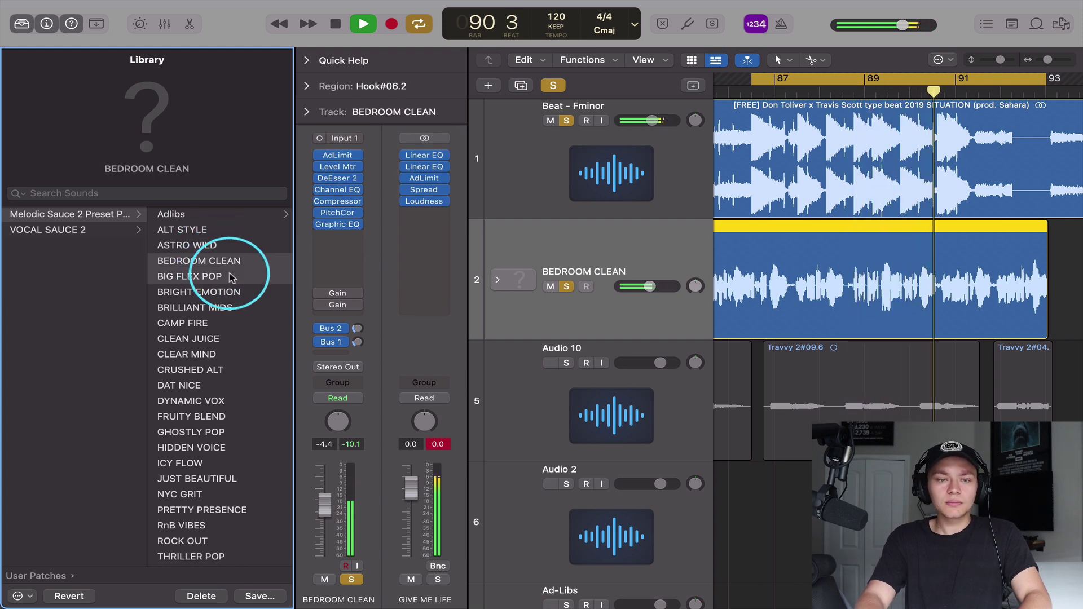
Step: Audition the BRIGHT EMOTION patch from the Melodic Sauce 2 presets on the vocal track and stop playback
click(229, 293)
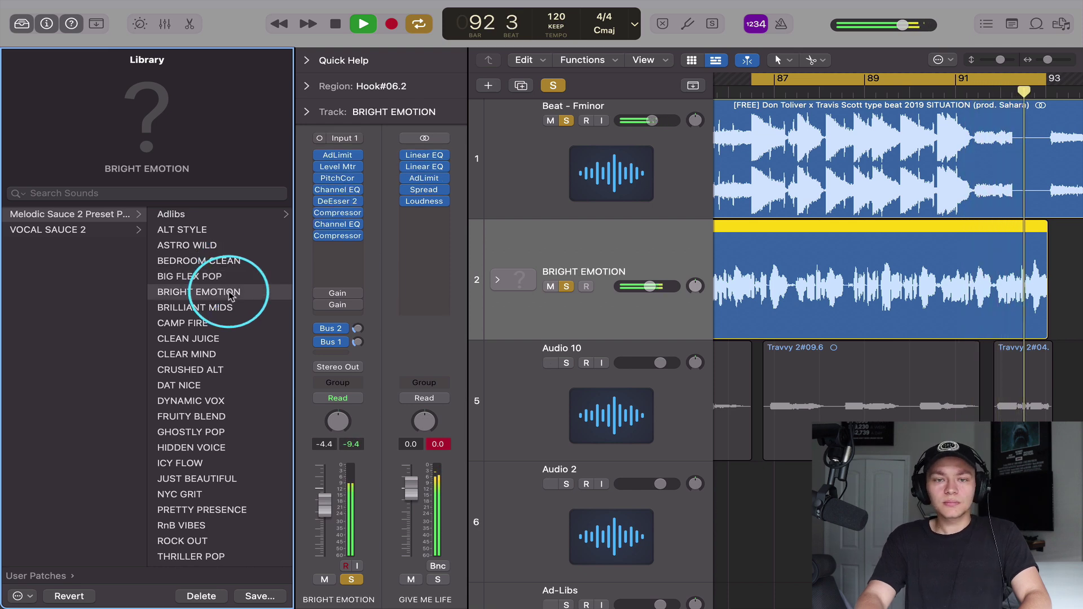
key(space)
Step: Bypass the BRIGHT EMOTION track's insert plug-ins and add the Waves StudioRack (s) plug-in in the empty slot below them
drag(320, 156, 321, 220)
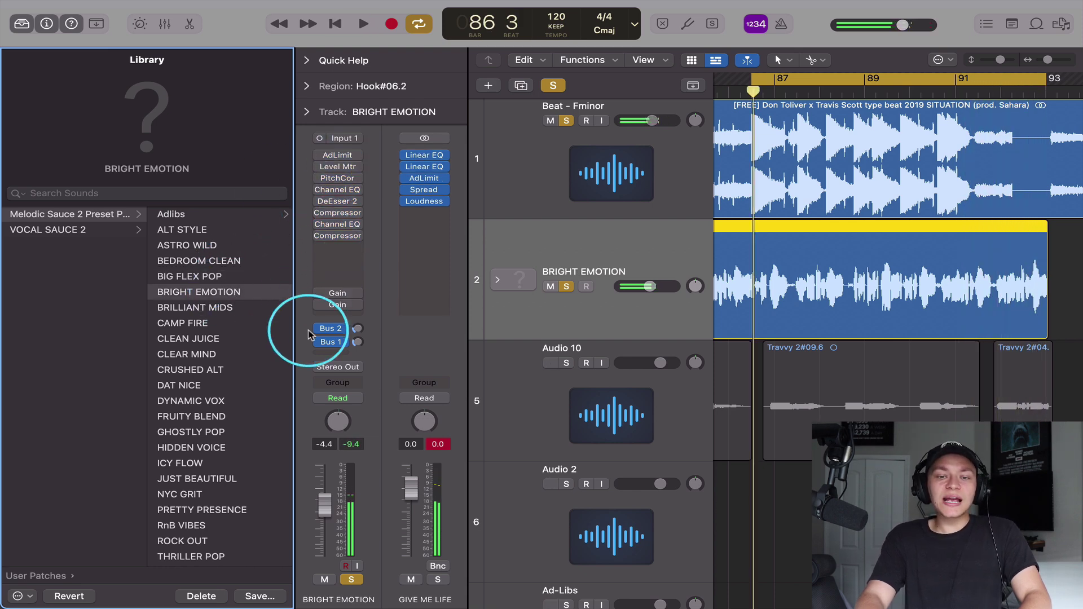
click(335, 250)
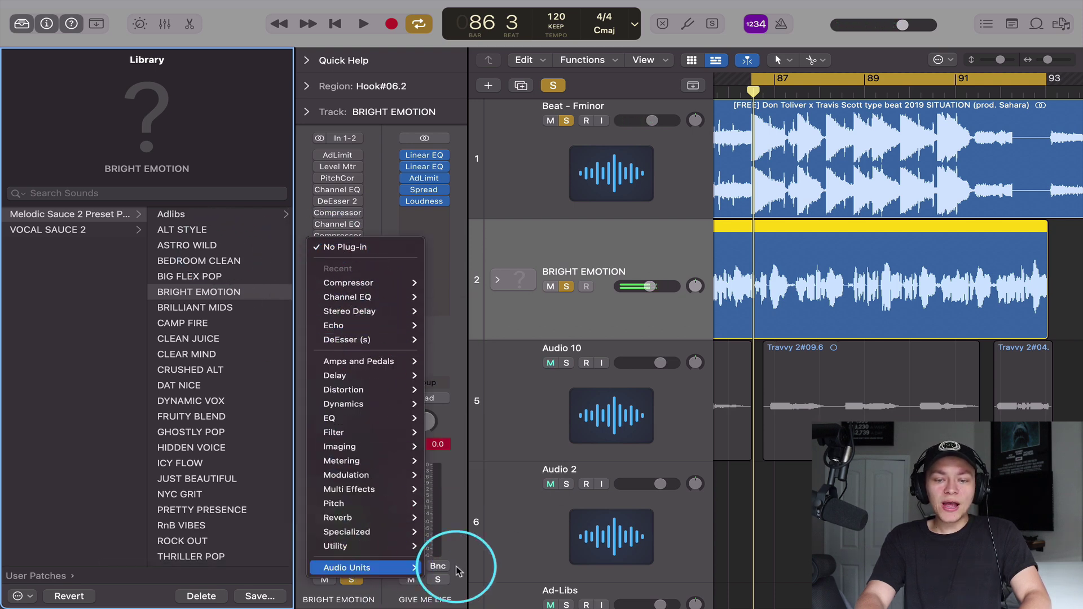
mouse_move(389, 567)
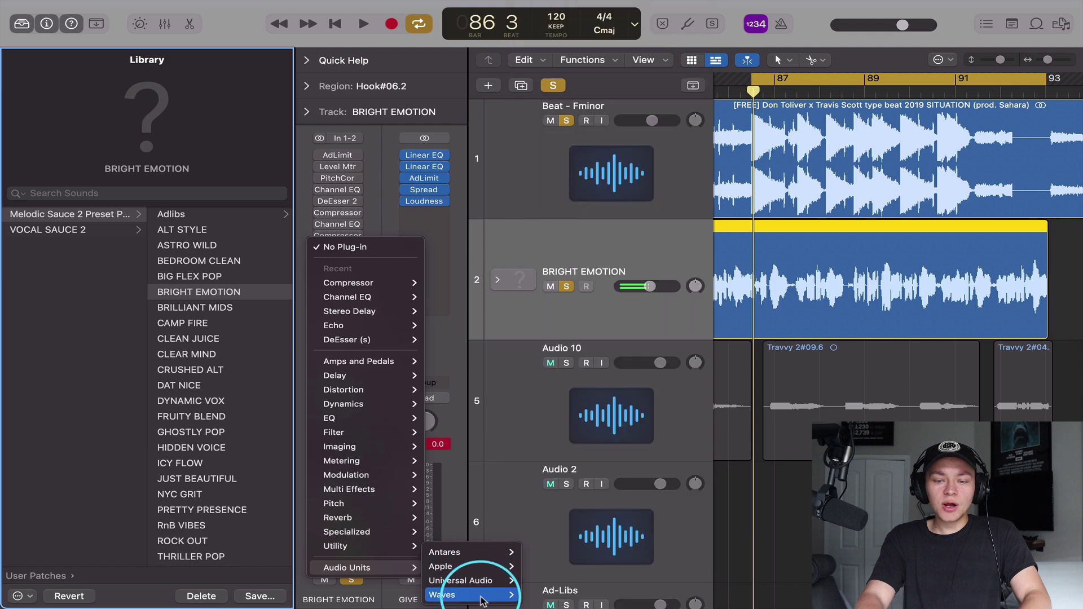
mouse_move(441, 595)
scroll(643, 513, down, 20)
scroll(639, 526, up, 15)
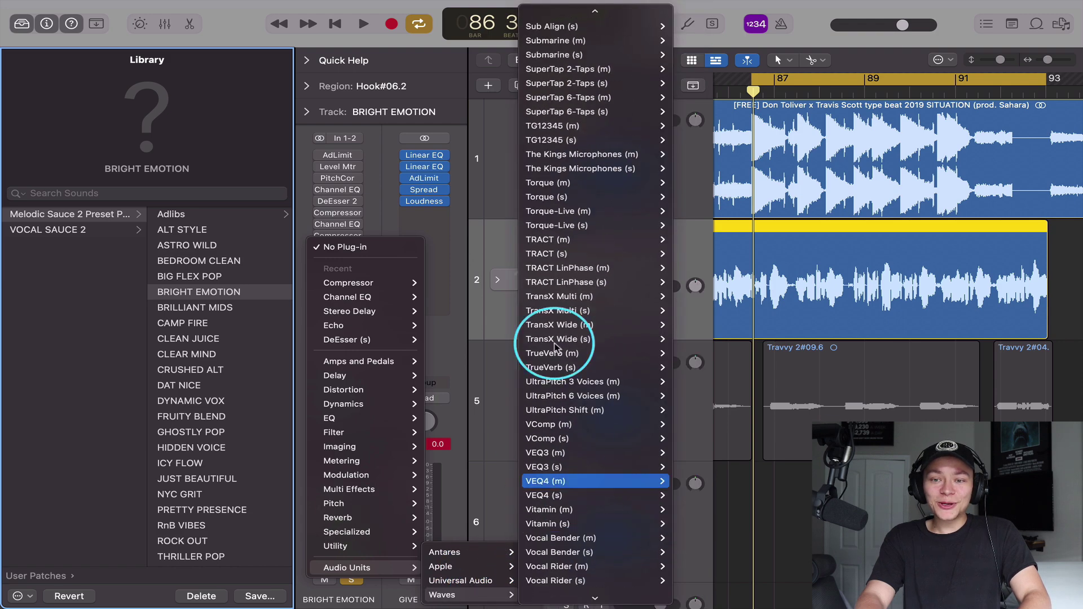
click(377, 176)
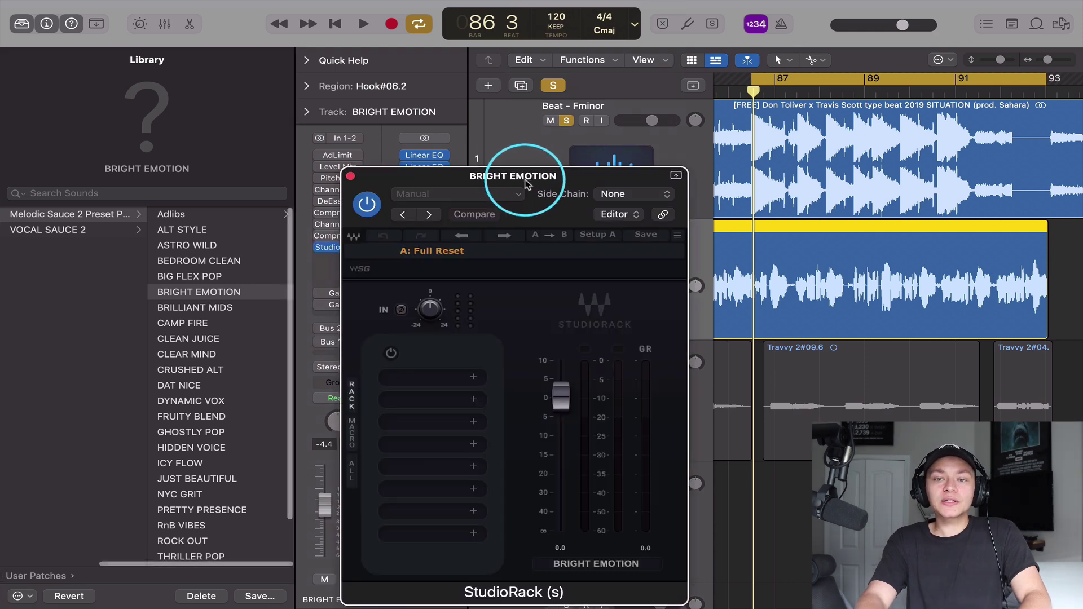
Step: Load the AQUAMAN preset from the Waves Melodic Sauce user presets into StudioRack and play from the cycle start
drag(525, 180, 245, 15)
click(151, 88)
mouse_move(353, 389)
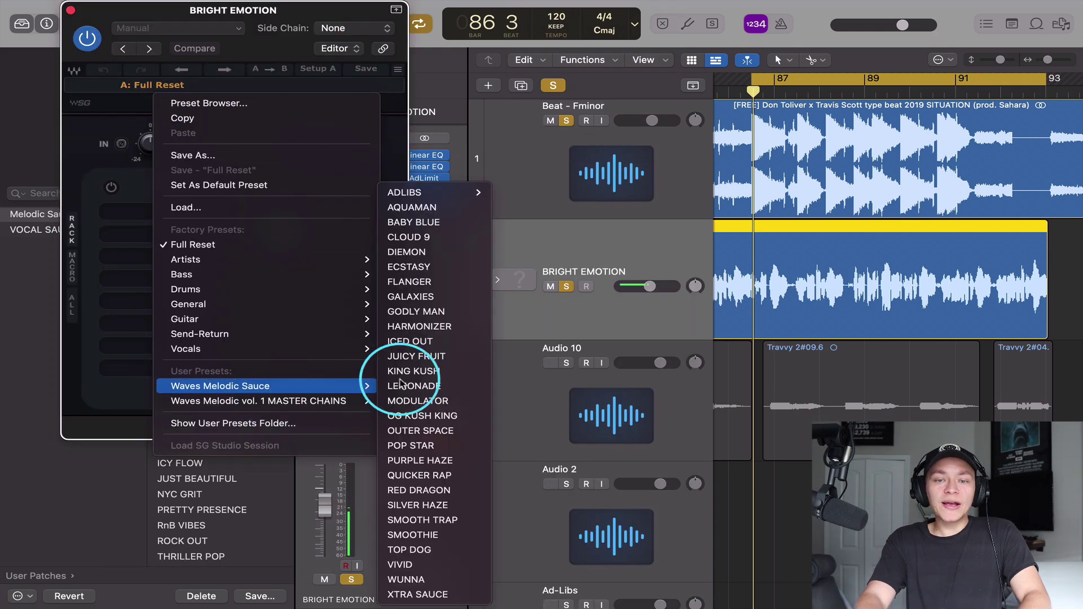
click(410, 208)
click(752, 90)
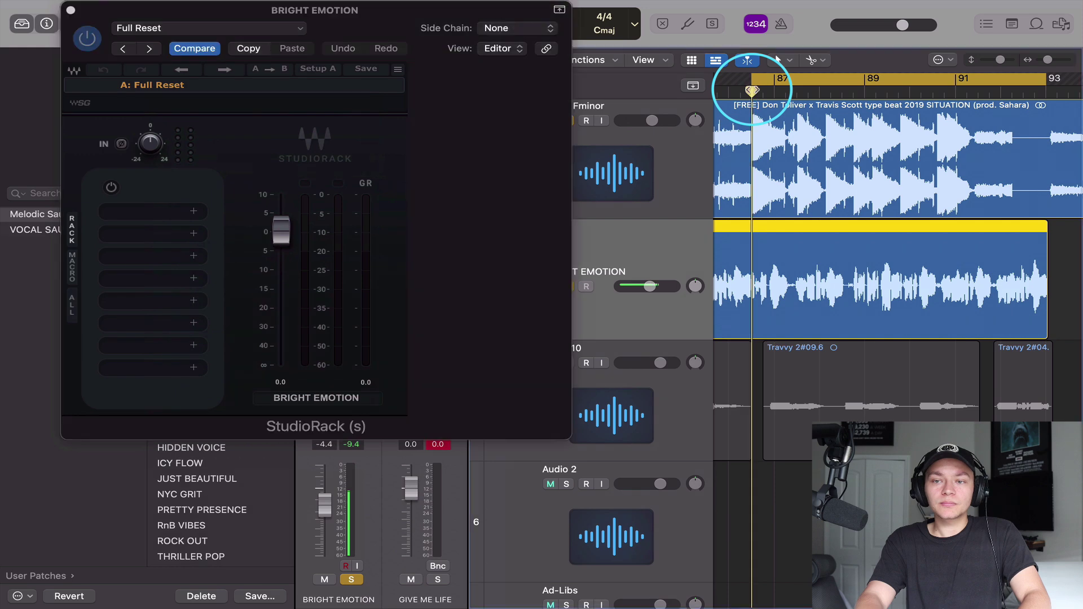
key(space)
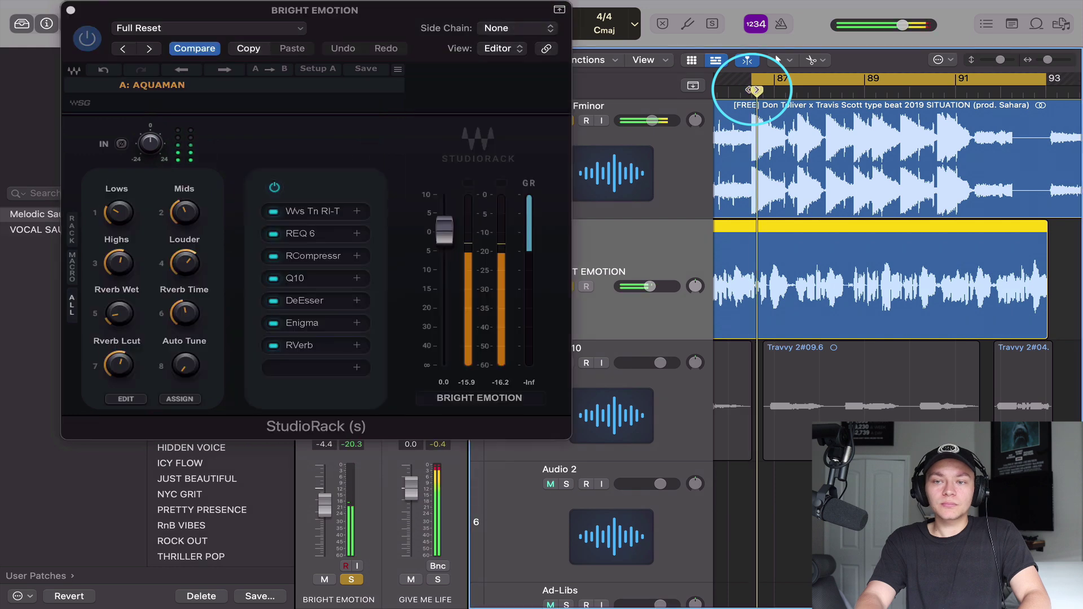
Step: Audition the StudioRack presets BABY BLUE, CLOUD 9, DIEMON, ECSTASY, FLANGER, GALAXIES and GODLY MAN in order on the vocal track
click(224, 72)
drag(387, 34, 415, 109)
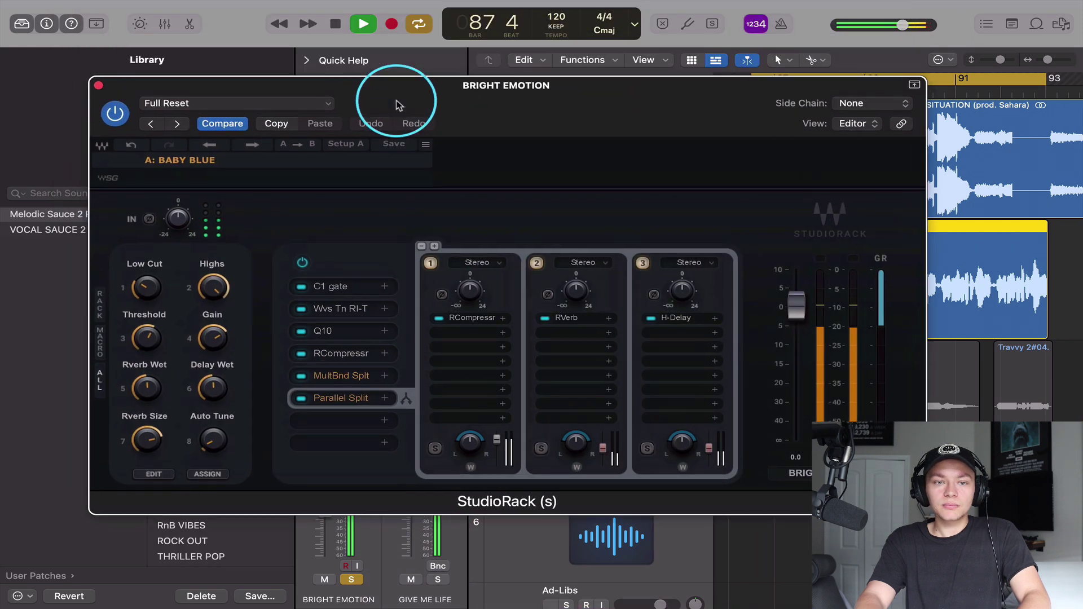
click(252, 148)
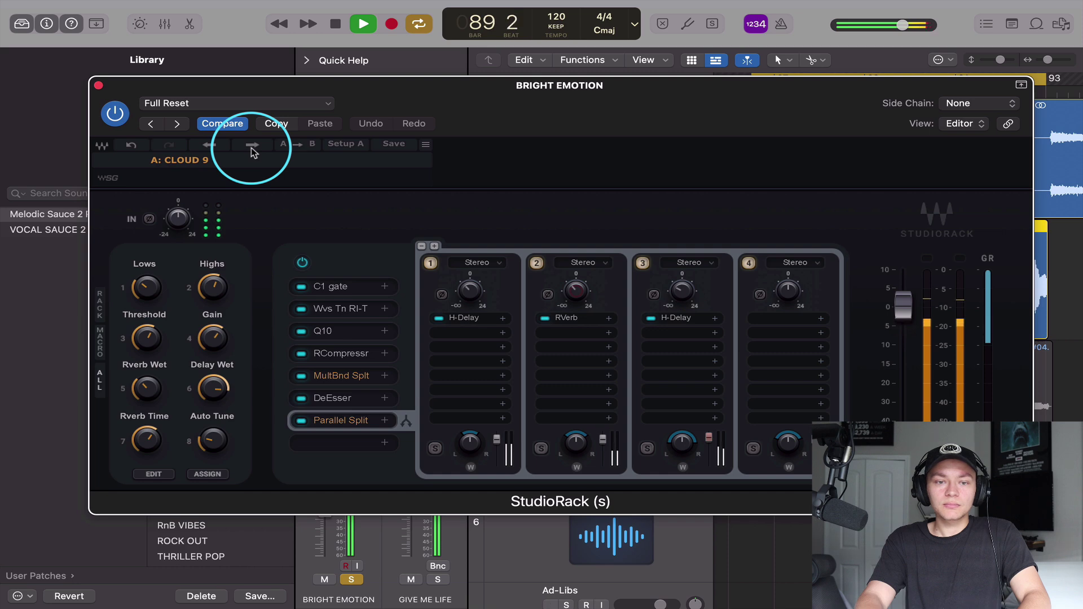
click(252, 148)
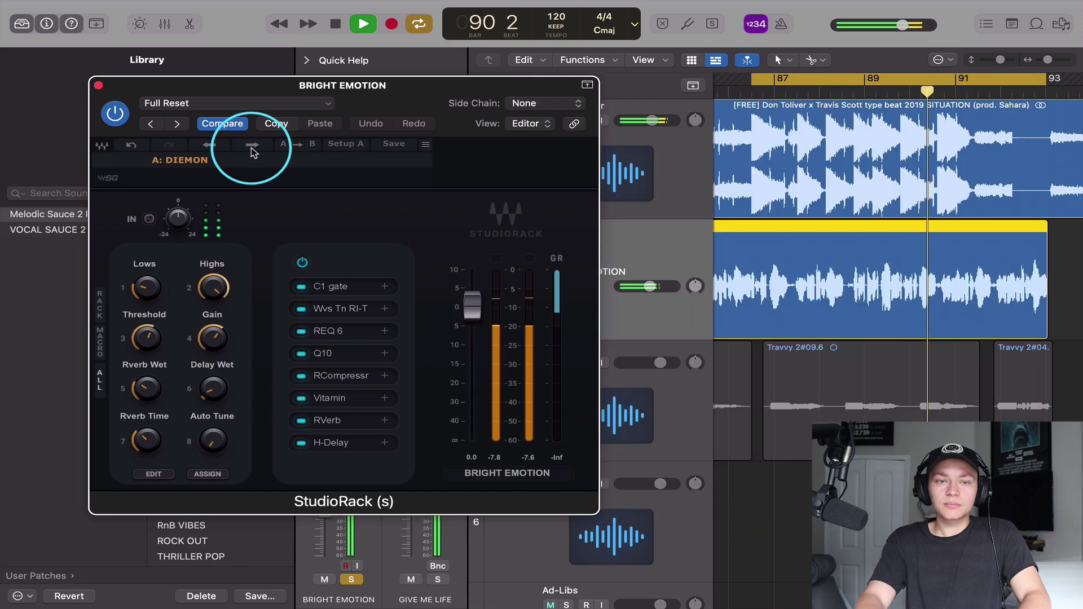
click(252, 147)
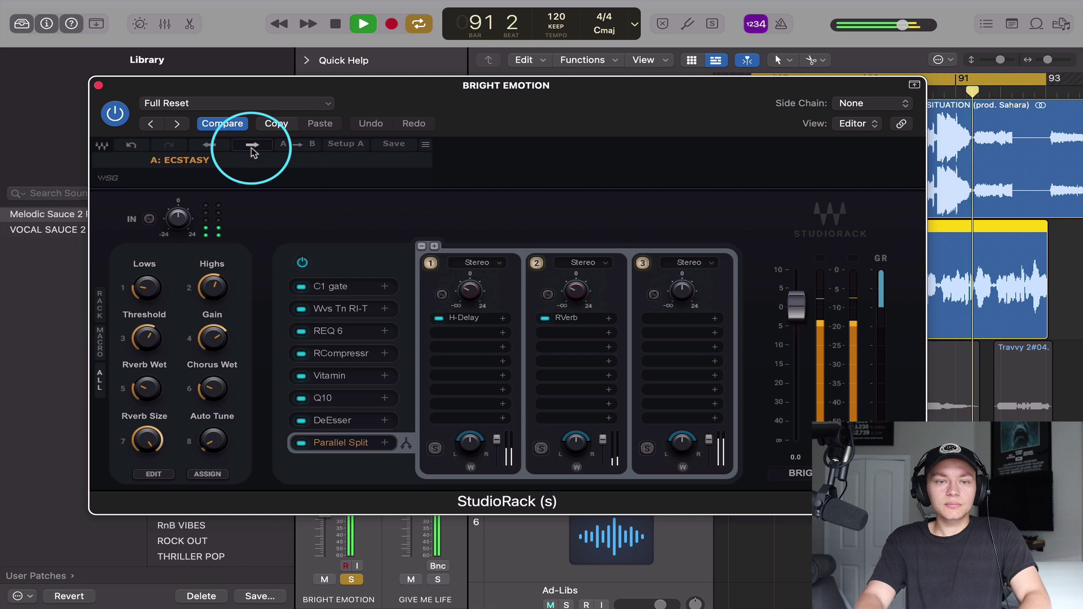
click(252, 147)
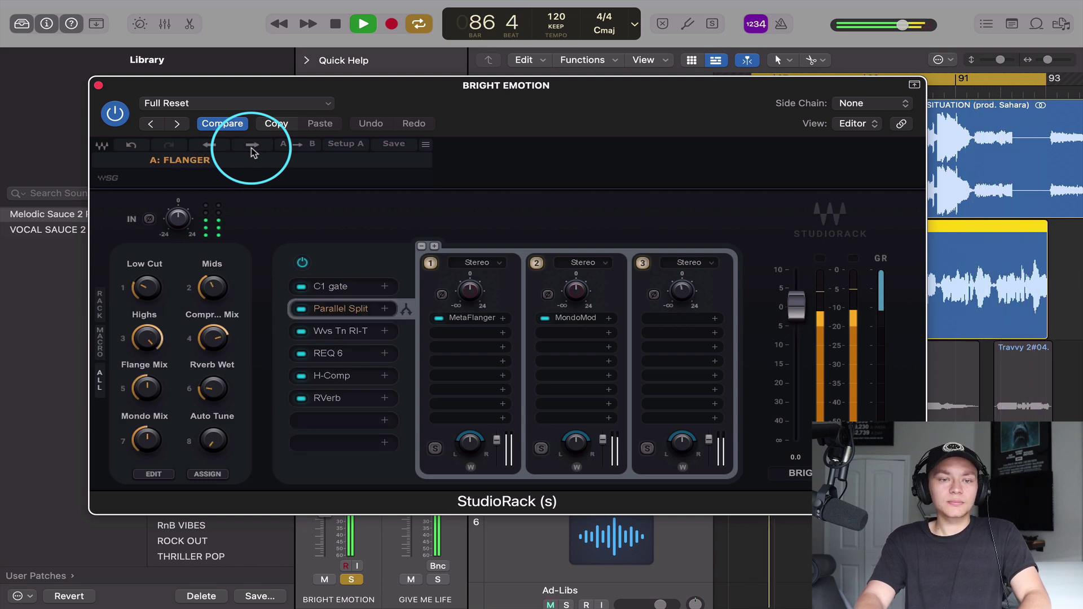
click(252, 147)
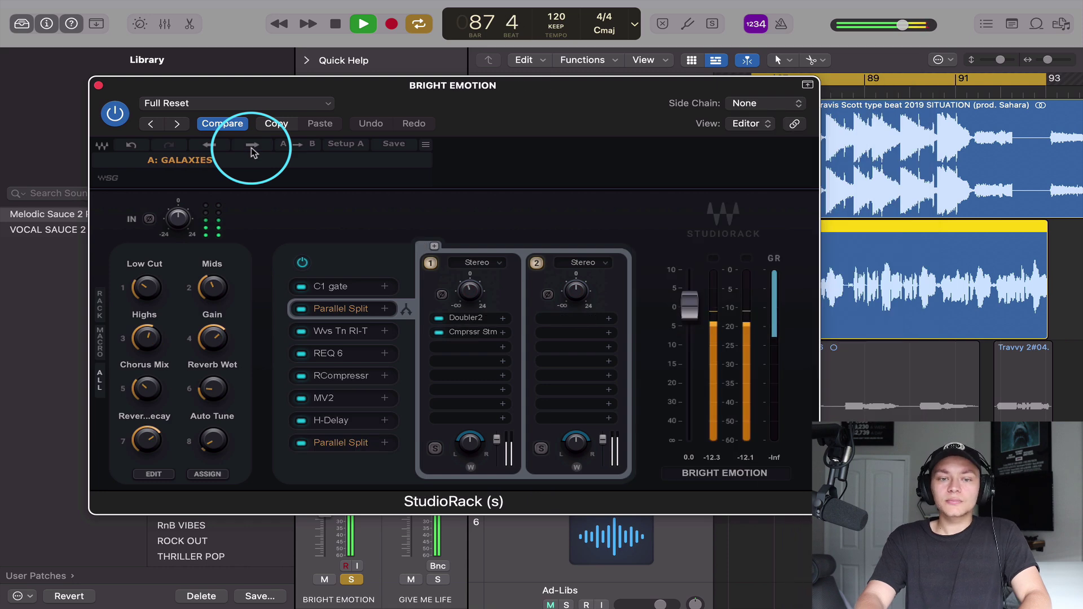
click(253, 148)
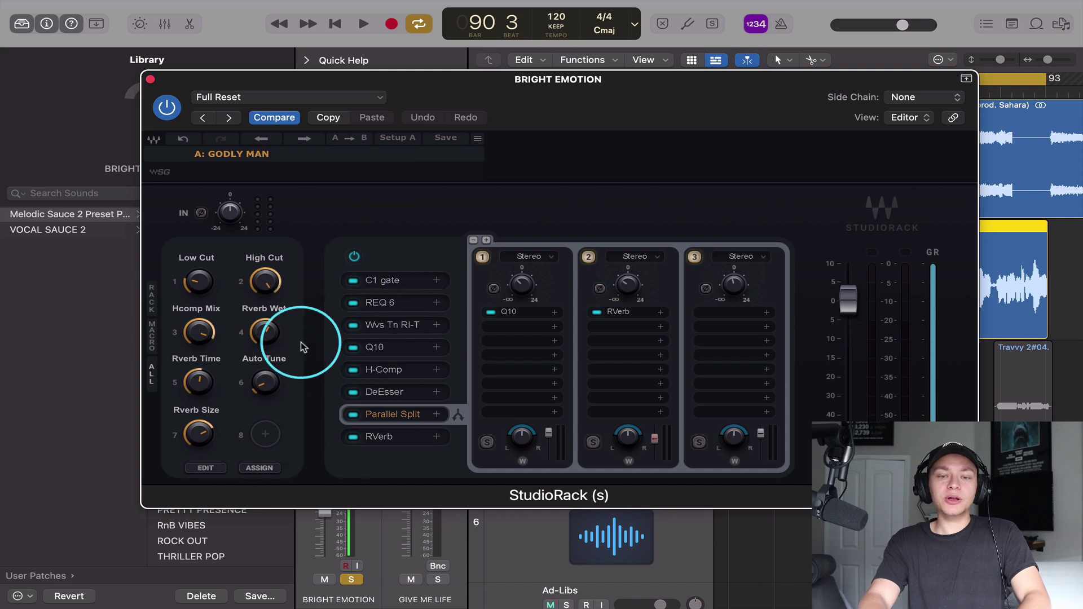
Step: Close the StudioRack window, re-enable the BRIGHT EMOTION patch's insert plug-ins and leave StudioRack bypassed
drag(566, 96, 601, 98)
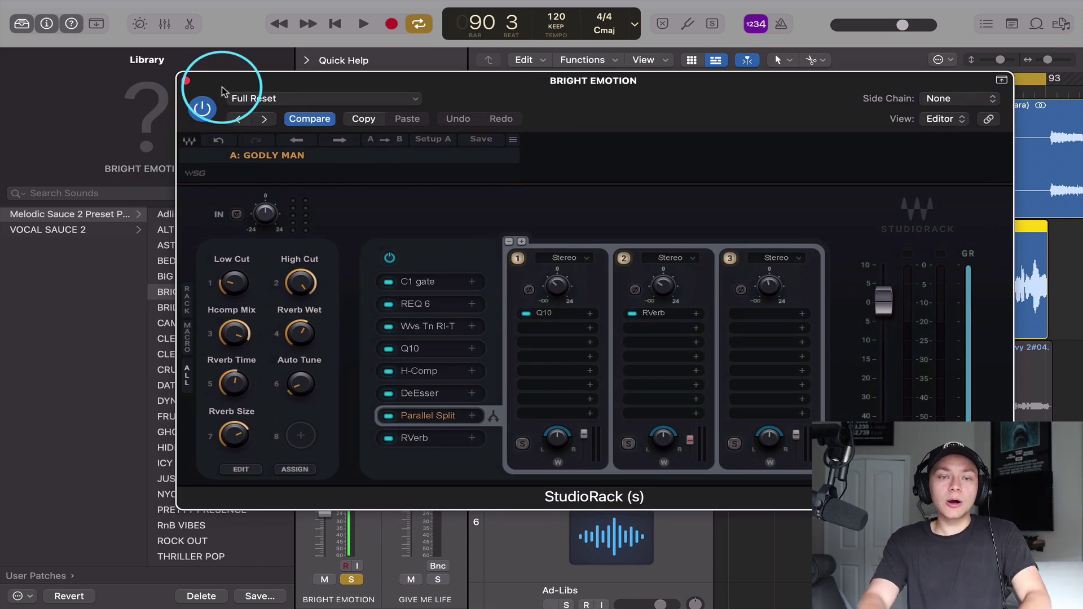
click(186, 81)
alt+click(319, 156)
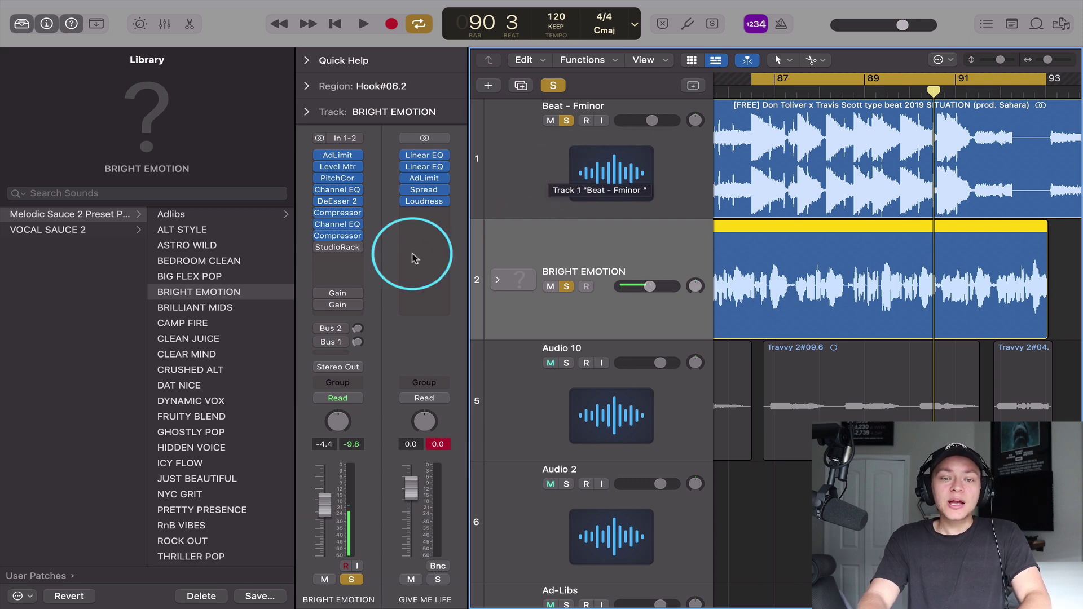
click(331, 252)
click(322, 253)
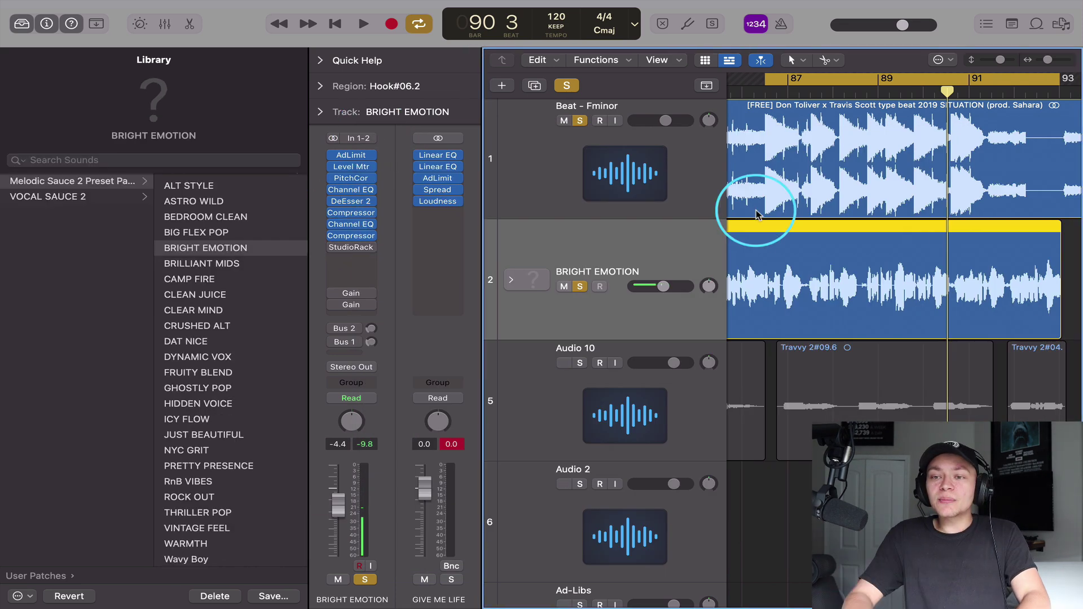
key(super+Left)
key(super+Left)
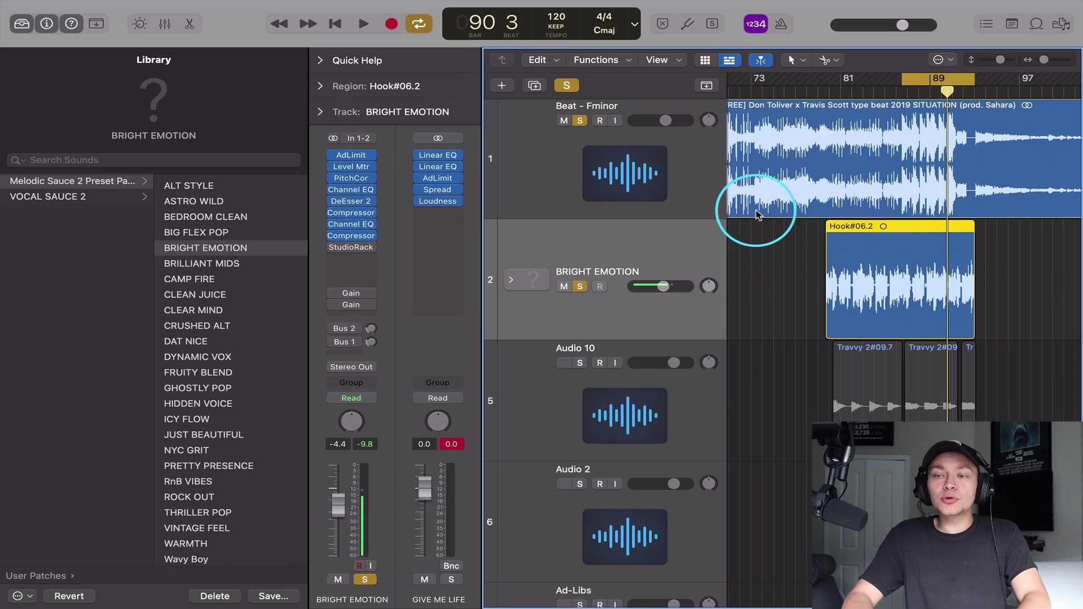
key(super+Right)
key(super+Right)
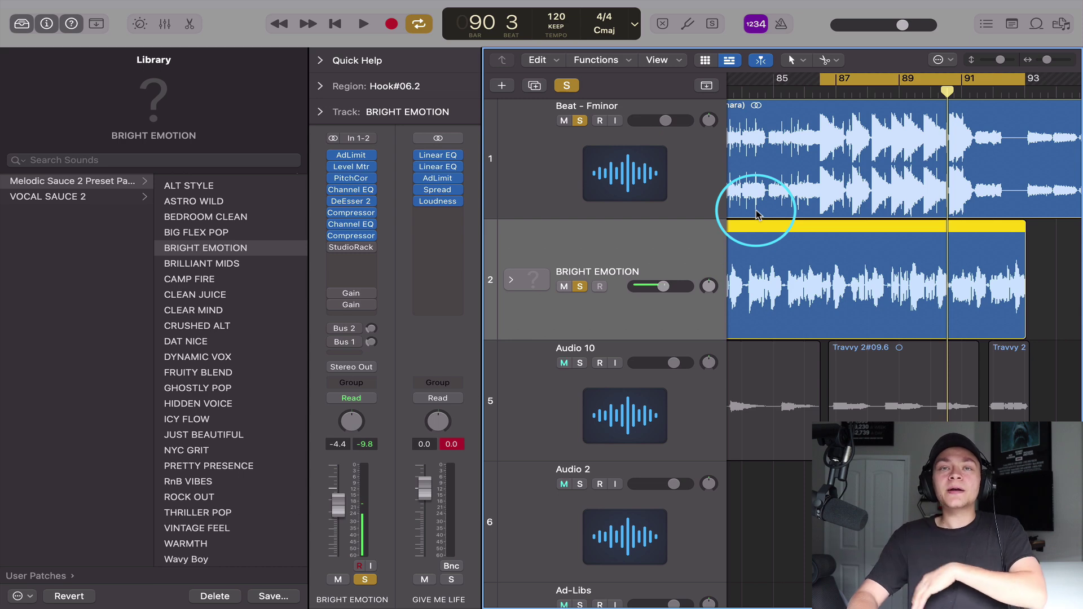